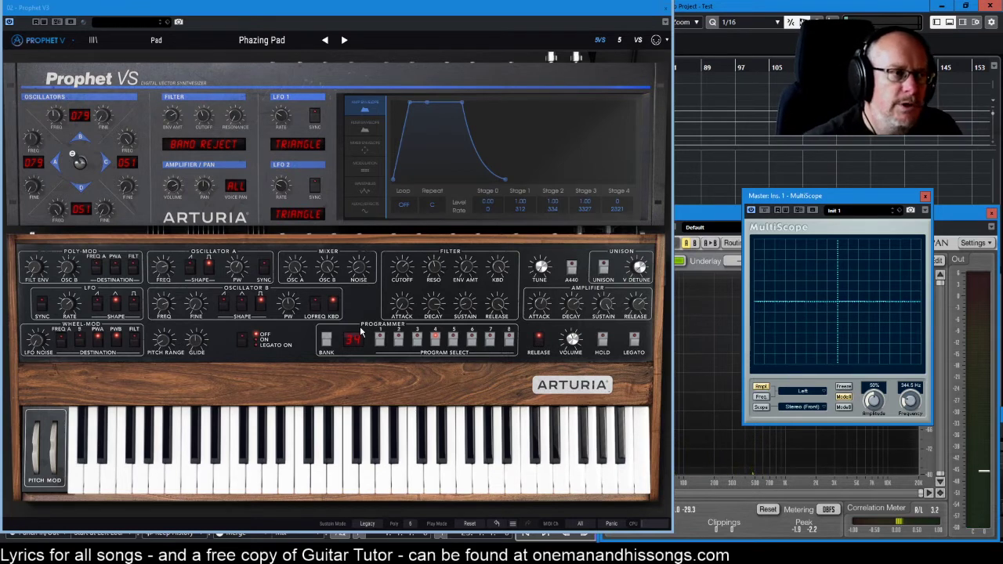
- Switch the synth to the Prophet 5, load the Pro5 1 Osc template, and turn off its LFO and Wheel-Mod switches
{"action": "left_click", "coordinate": [619, 40]}
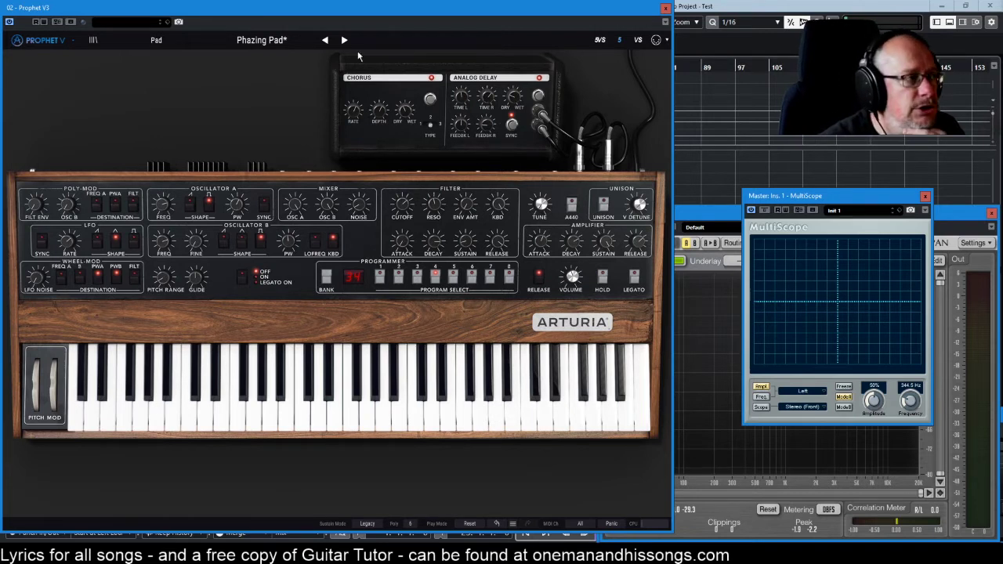
{"action": "left_click", "coordinate": [157, 40]}
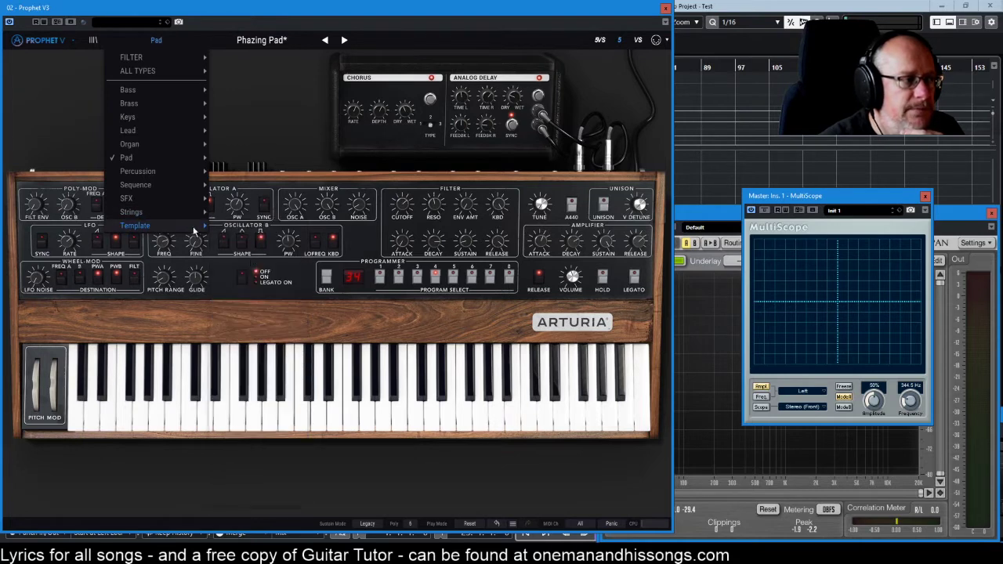
{"action": "left_click", "coordinate": [244, 248]}
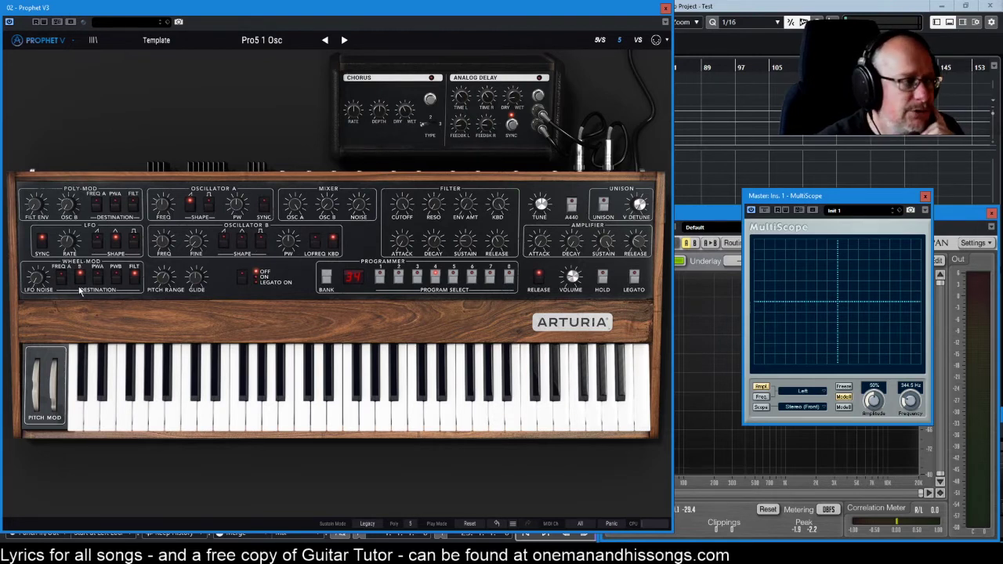
{"action": "left_click", "coordinate": [137, 277]}
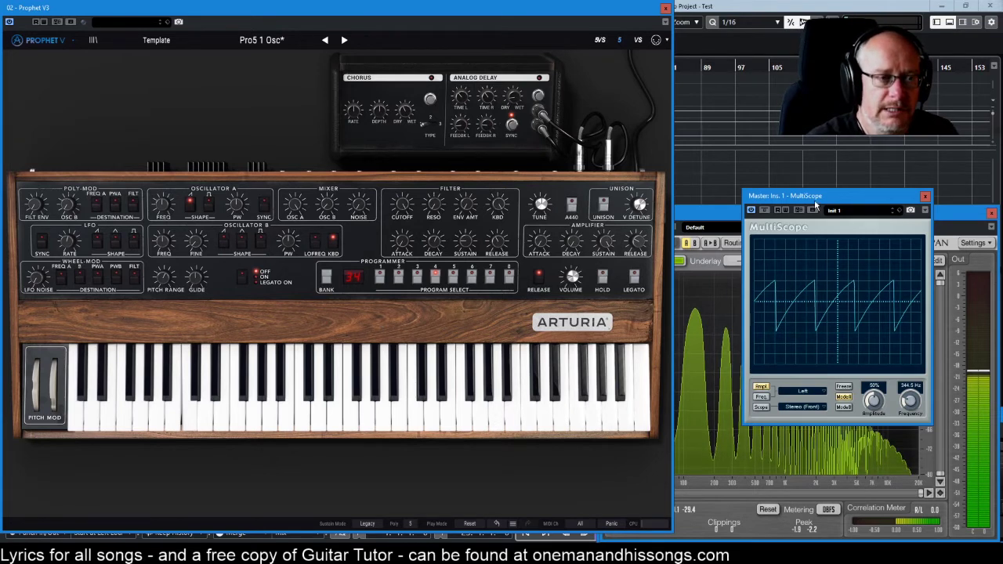
- Change Oscillator A's shape from sawtooth to square and inspect its spectrum in SPAN and its waveform in MultiScope
{"action": "left_click", "coordinate": [709, 313]}
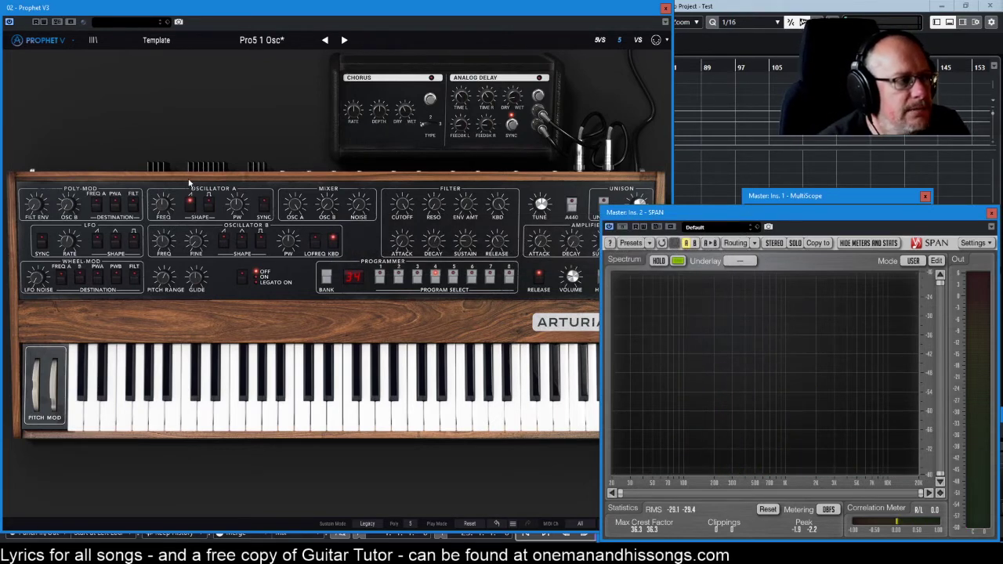
{"action": "left_click", "coordinate": [190, 206]}
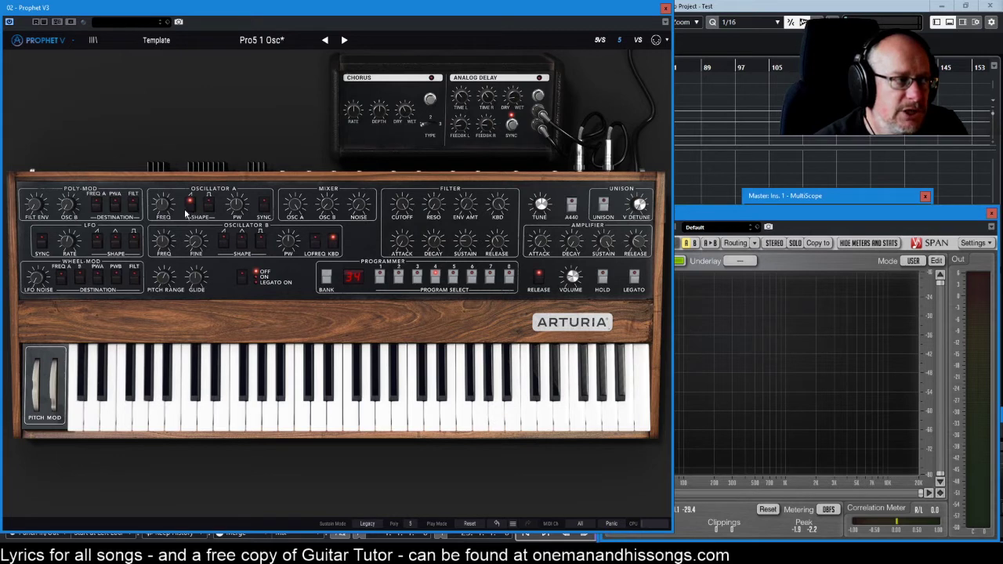
{"action": "left_click", "coordinate": [190, 205]}
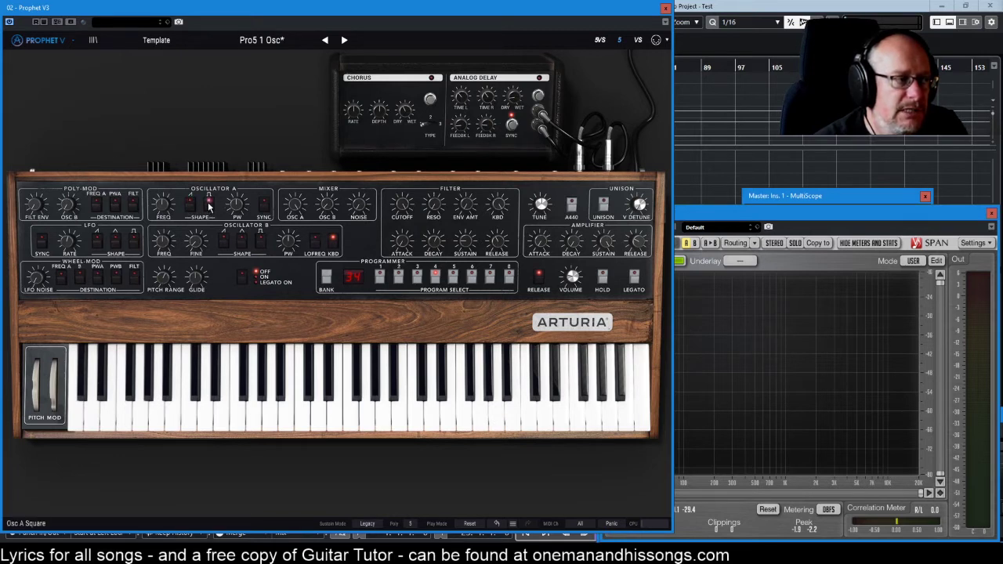
{"action": "left_click", "coordinate": [209, 203]}
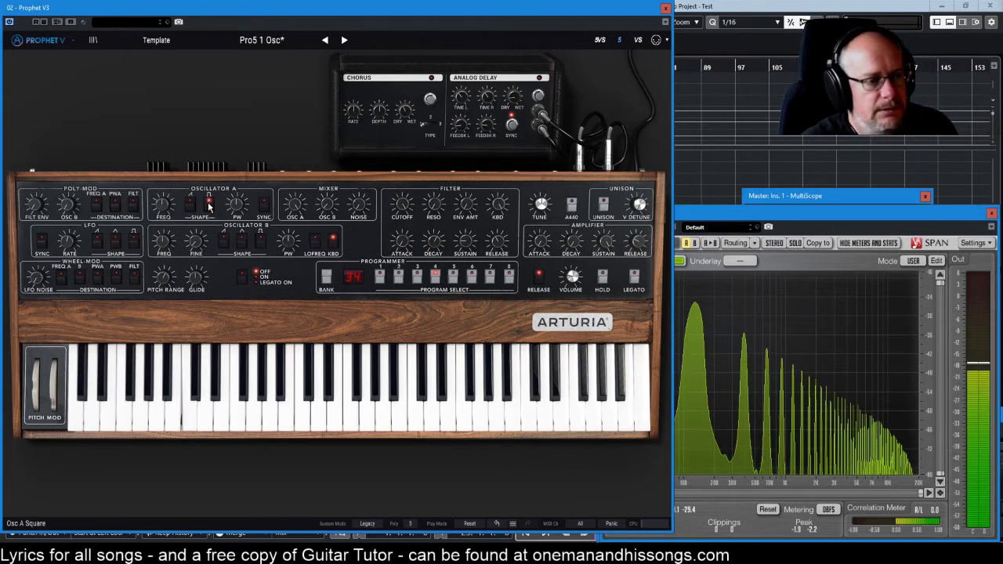
{"action": "left_click", "coordinate": [811, 193]}
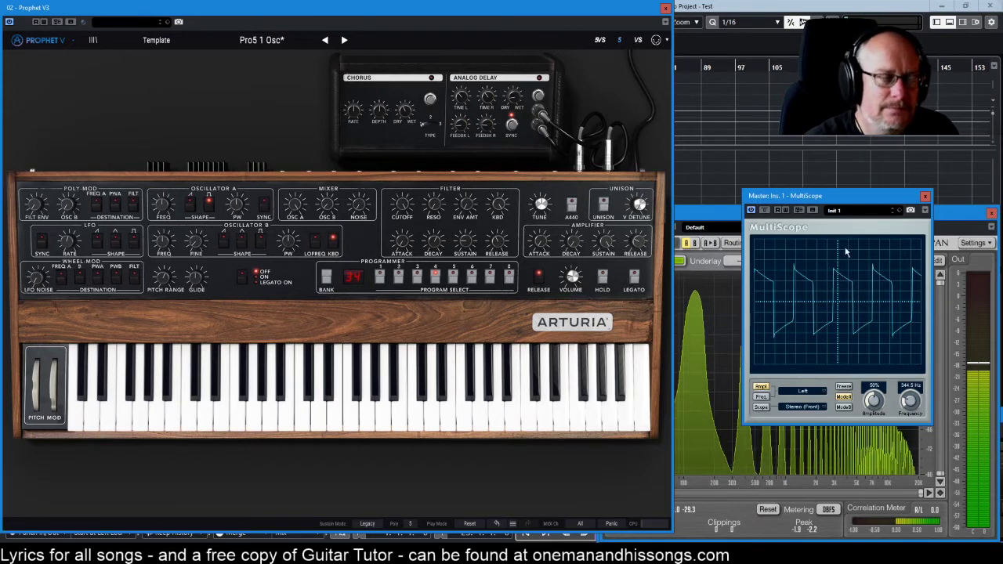
- Close the synth, select the HALion 6 01 track, return to Prophet V3 01 and reopen its instrument
{"action": "left_click", "coordinate": [665, 8]}
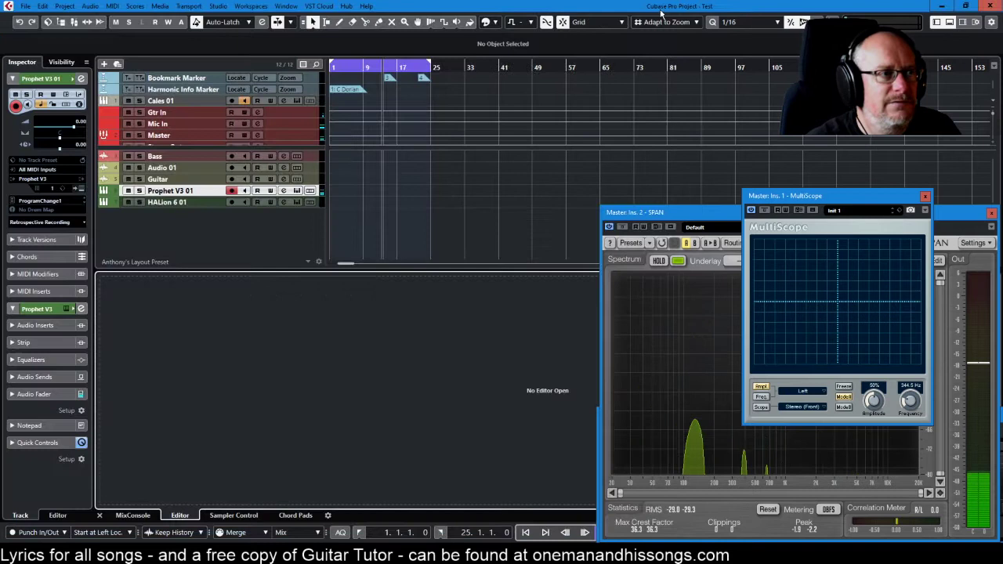
{"action": "left_click", "coordinate": [184, 203]}
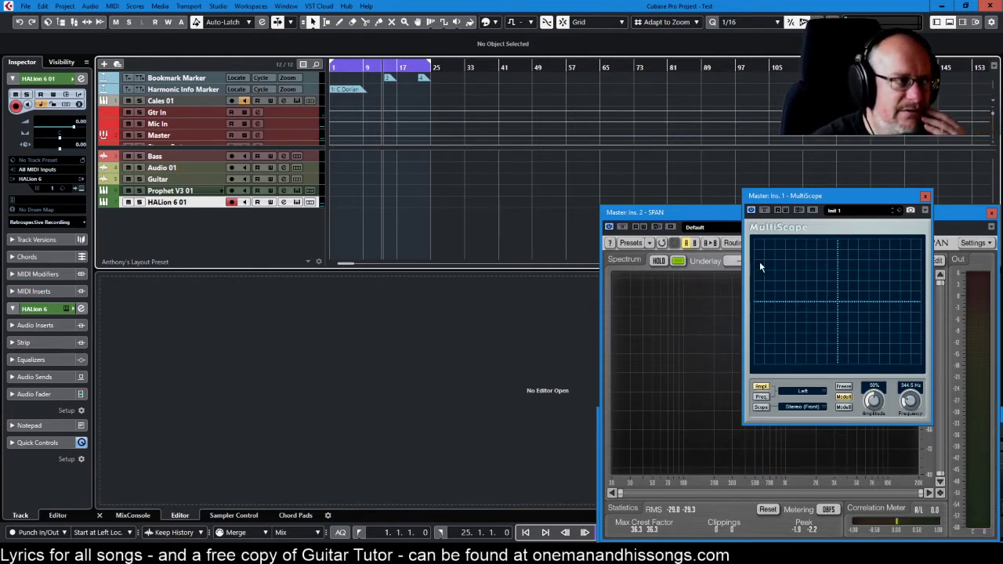
{"action": "left_click", "coordinate": [183, 191]}
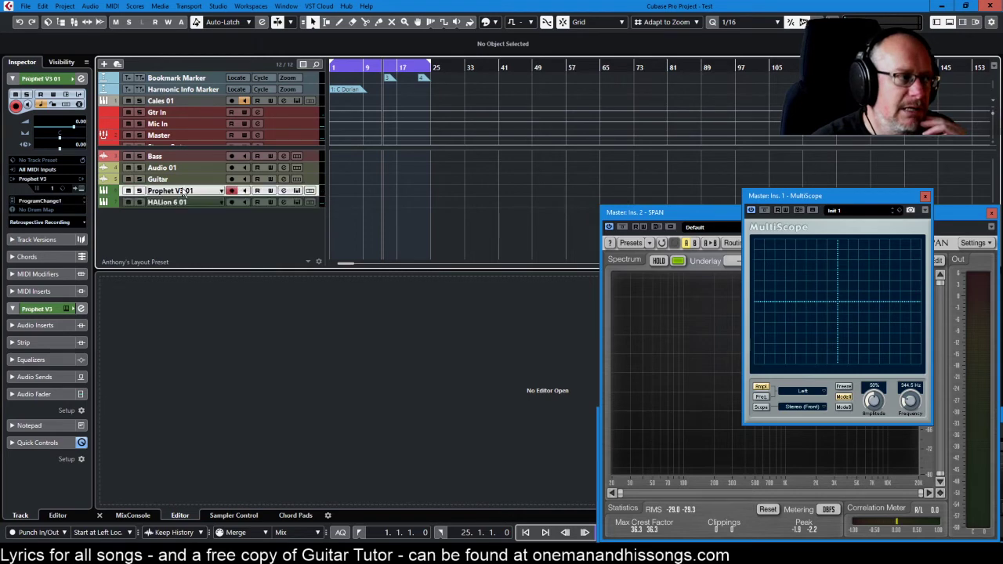
{"action": "left_click", "coordinate": [297, 192]}
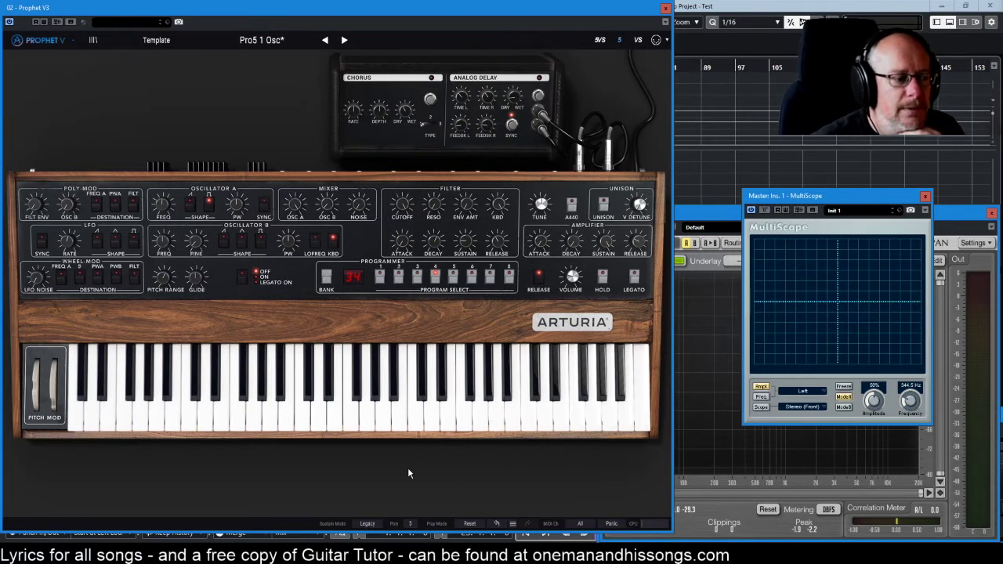
- Examine the polyphony options available for the Prophet
{"action": "left_click", "coordinate": [409, 524]}
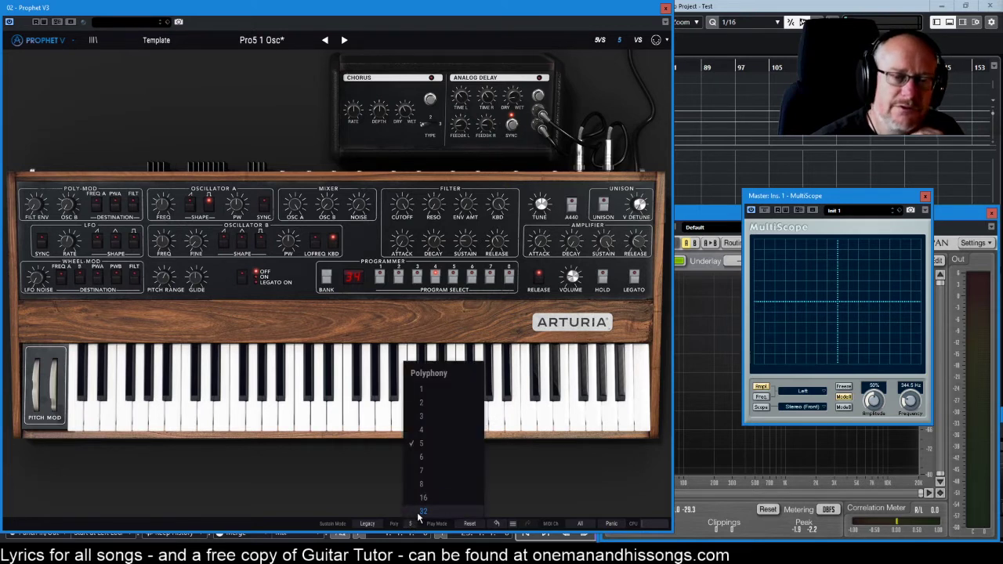
{"action": "left_click", "coordinate": [335, 471]}
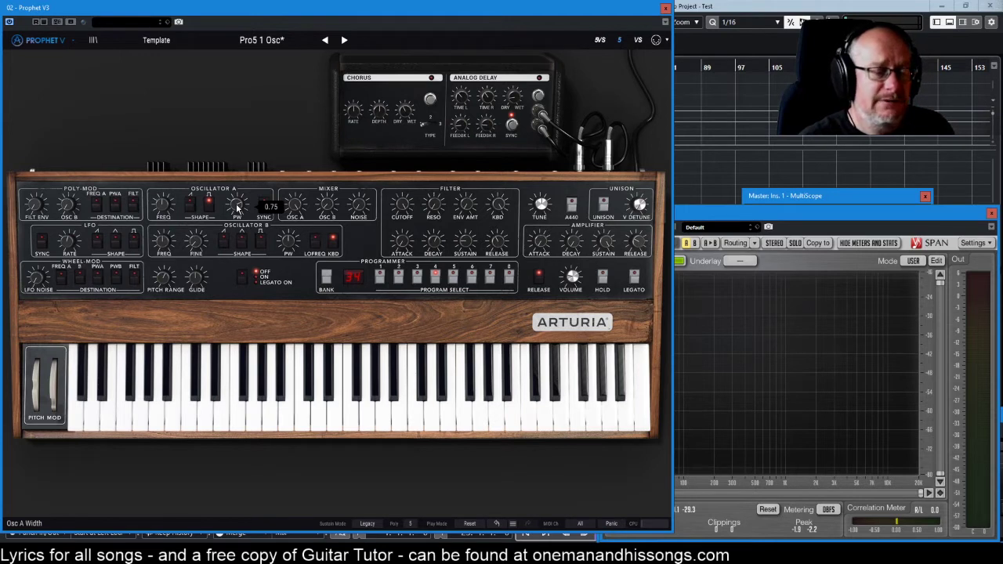
- Adjust Oscillator A's pulse width and show the Master channel's Tuner insert beside the synth
{"action": "mouse_move", "coordinate": [238, 208]}
{"action": "left_mouse_down"}
{"action": "mouse_move", "coordinate": [237, 266]}
{"action": "mouse_move", "coordinate": [244, 205]}
{"action": "left_mouse_up"}
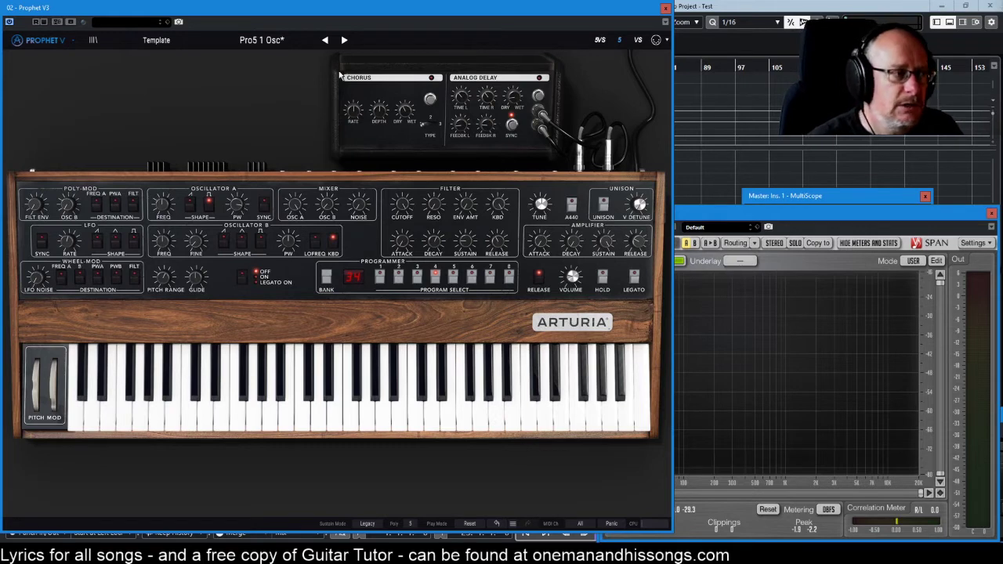
{"action": "left_click", "coordinate": [665, 8]}
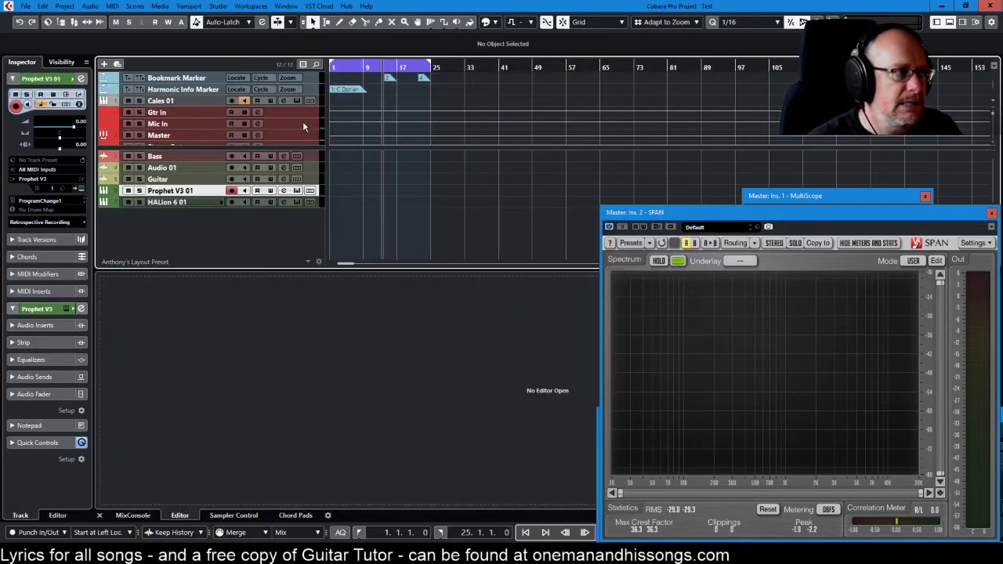
{"action": "left_click", "coordinate": [257, 135]}
{"action": "left_click", "coordinate": [101, 137]}
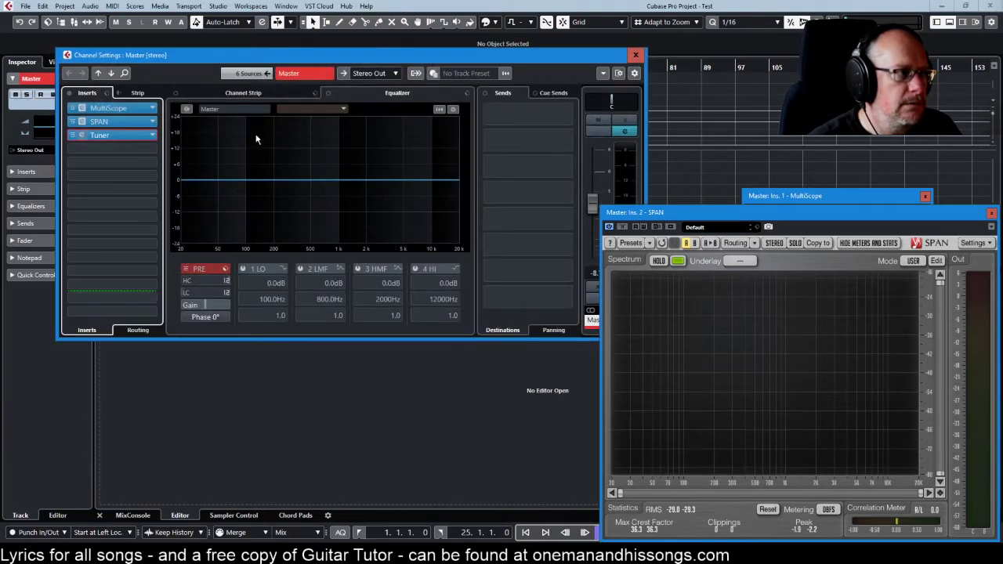
{"action": "left_click", "coordinate": [636, 54]}
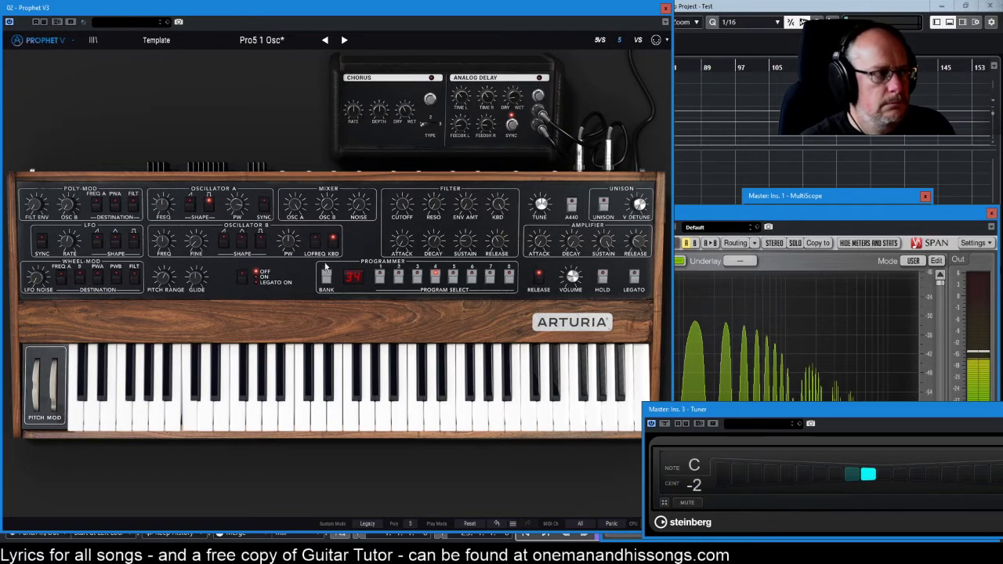
- Sweep Oscillator A's square-wave pulse width with the Tuner open, bringing it to 0.05
{"action": "left_click_drag", "start_coordinate": [239, 210], "coordinate": [238, 205]}
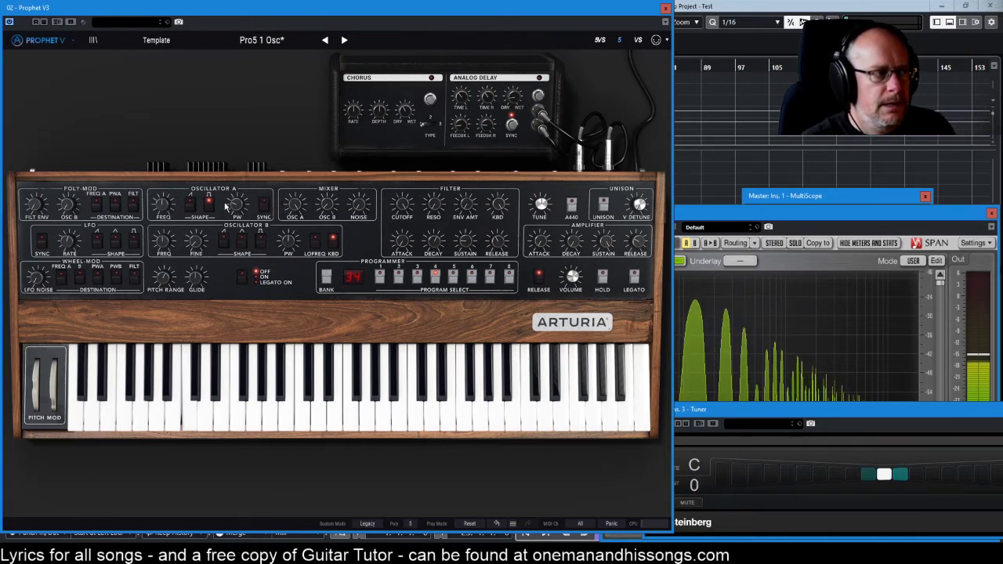
{"action": "left_click_drag", "start_coordinate": [237, 206], "coordinate": [239, 221]}
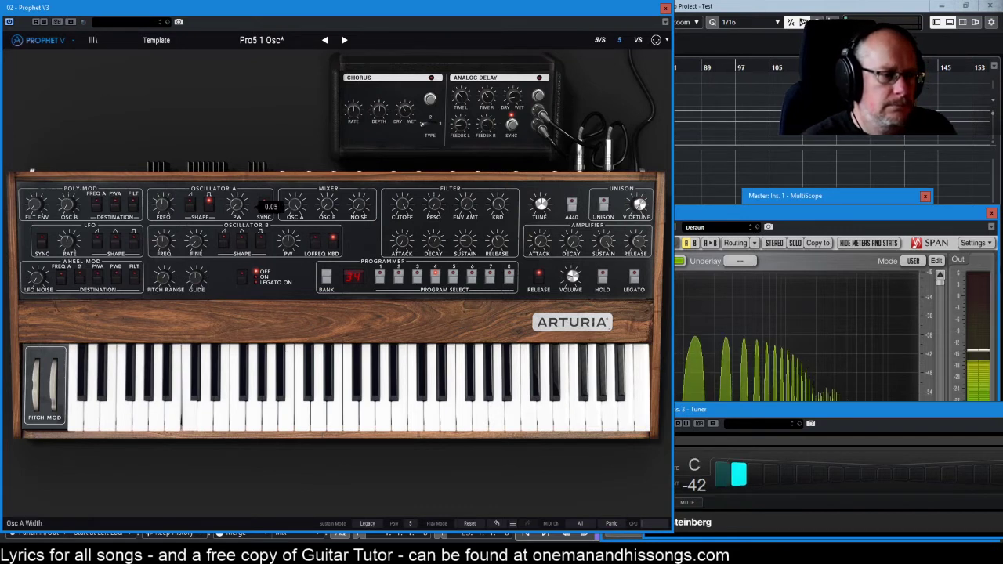
- Enable Oscillator A's sawtooth alongside the square and sweep the pulse width while watching MultiScope
{"action": "left_click", "coordinate": [814, 208]}
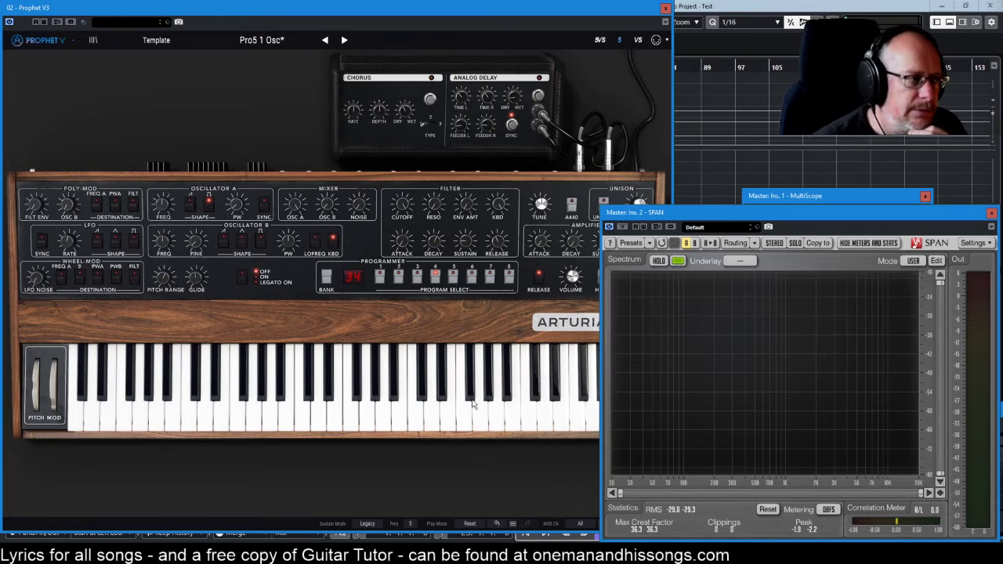
{"action": "left_click", "coordinate": [188, 202]}
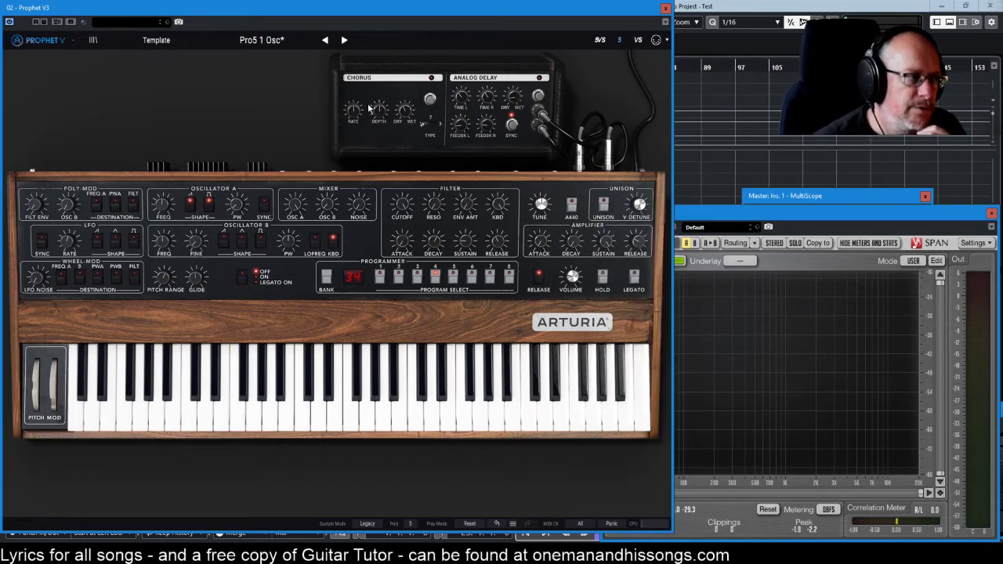
{"action": "left_click", "coordinate": [780, 196]}
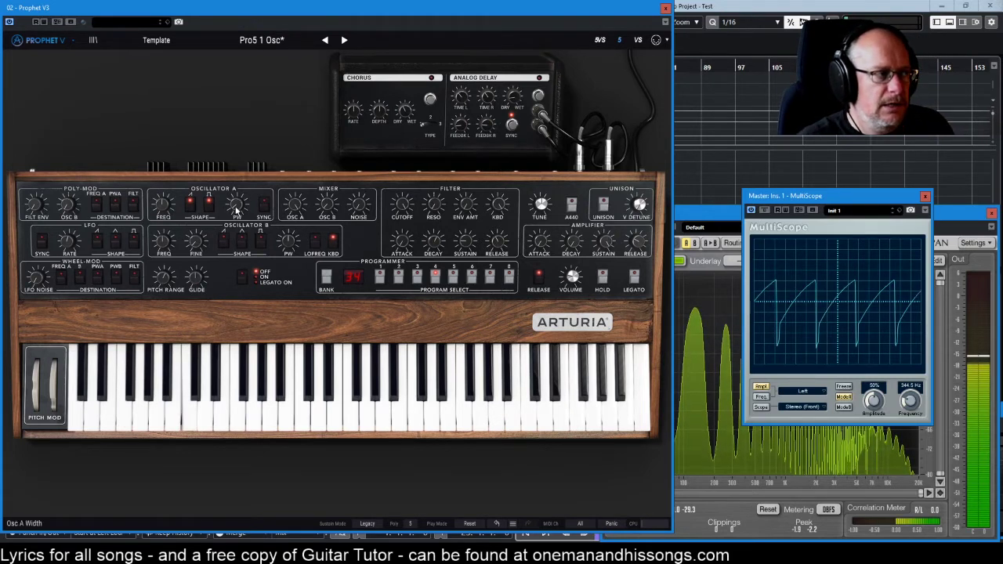
{"action": "mouse_move", "coordinate": [237, 205]}
{"action": "left_click_drag", "start_coordinate": [237, 206], "coordinate": [237, 178]}
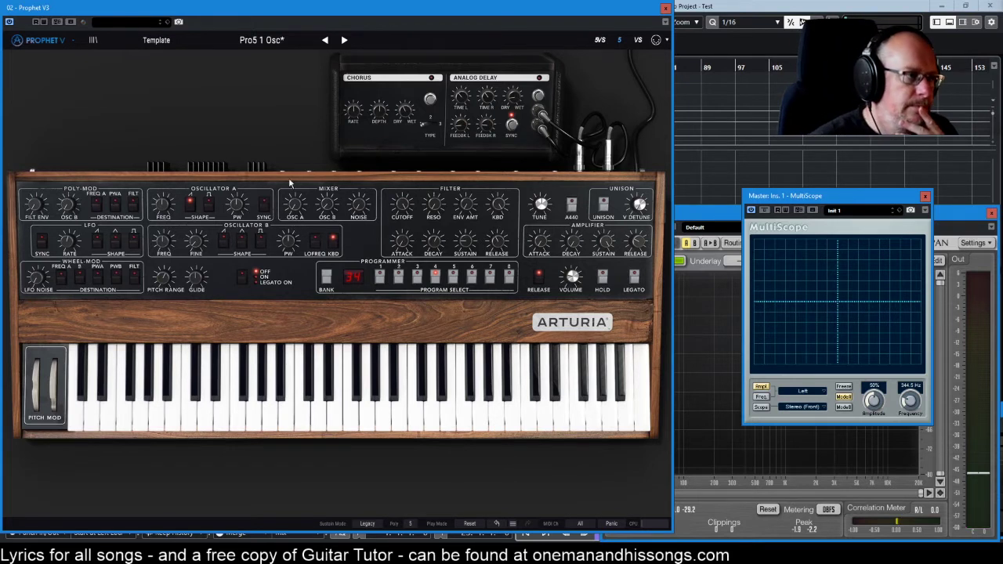
- Set Oscillator B's mixer level to 1.00 and switch off Oscillator A's sawtooth
{"action": "left_click_drag", "start_coordinate": [329, 210], "coordinate": [330, 208]}
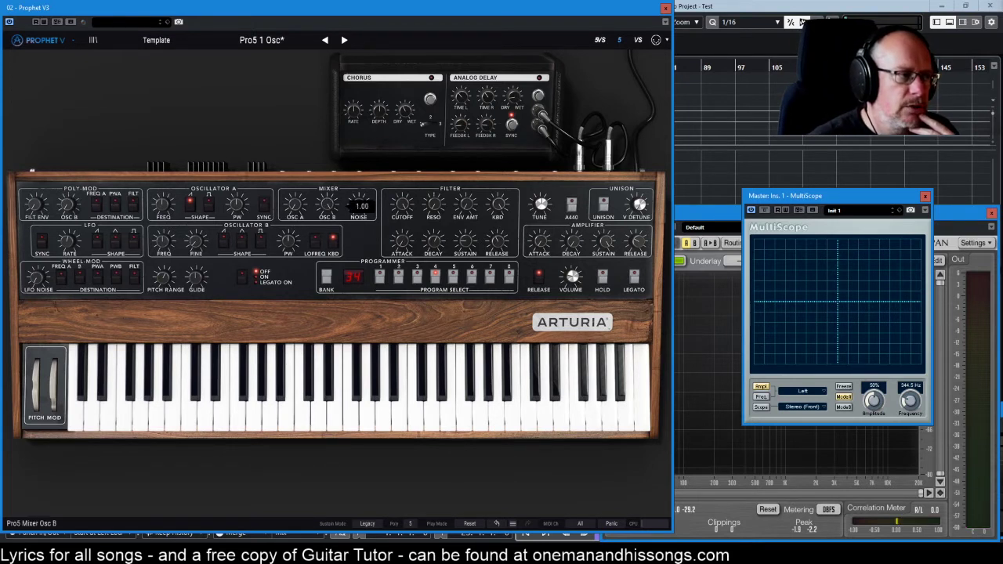
{"action": "left_click", "coordinate": [191, 207]}
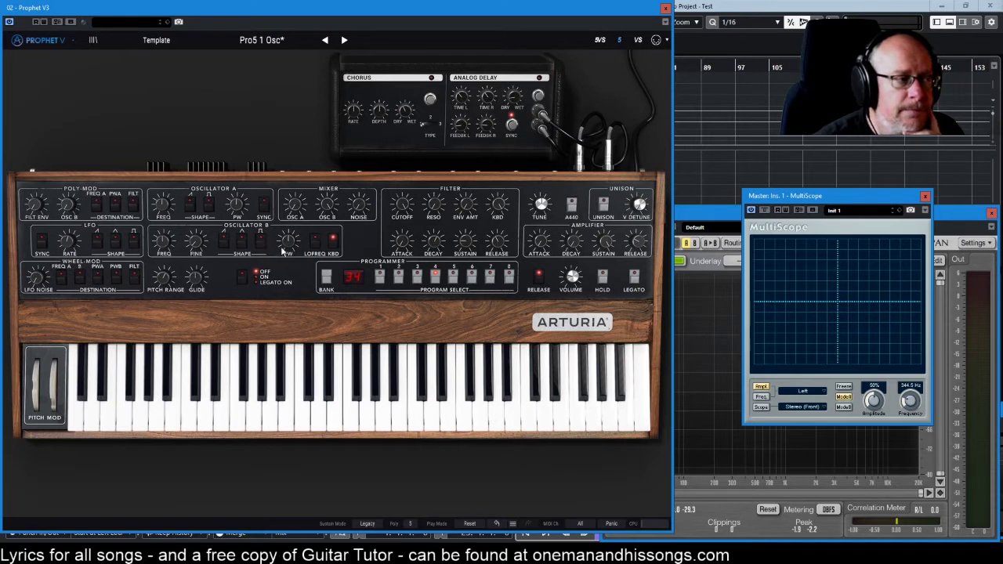
- Audition Oscillator B's sawtooth and square shapes one at a time, ending with only the triangle enabled
{"action": "mouse_move", "coordinate": [288, 249]}
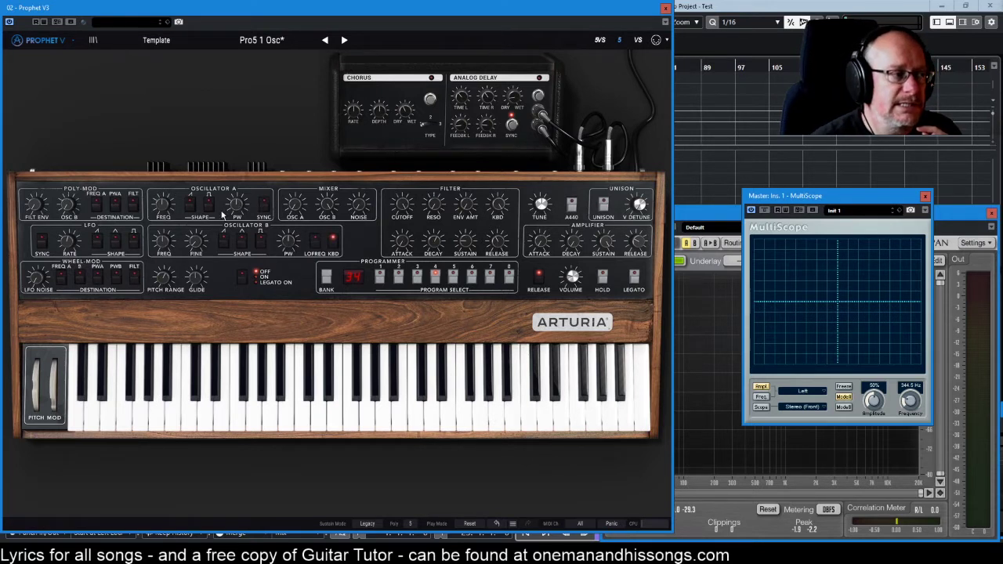
{"action": "left_click", "coordinate": [223, 240]}
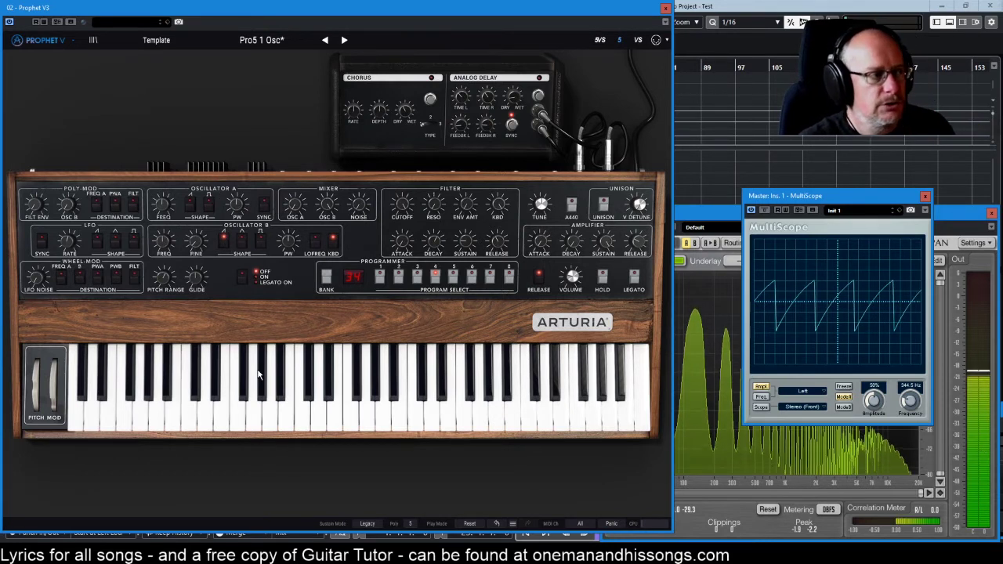
{"action": "left_click", "coordinate": [258, 240]}
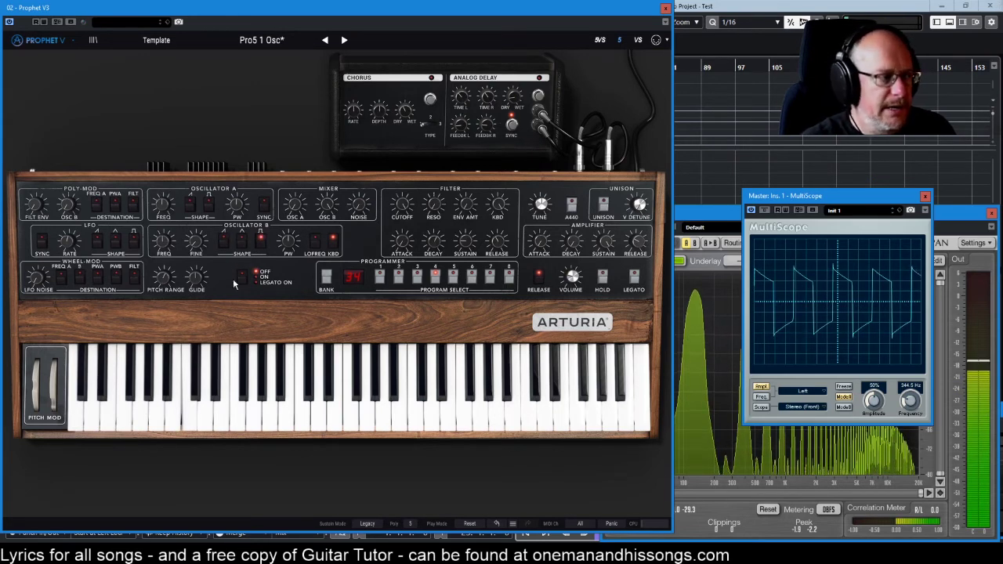
{"action": "left_click", "coordinate": [224, 239]}
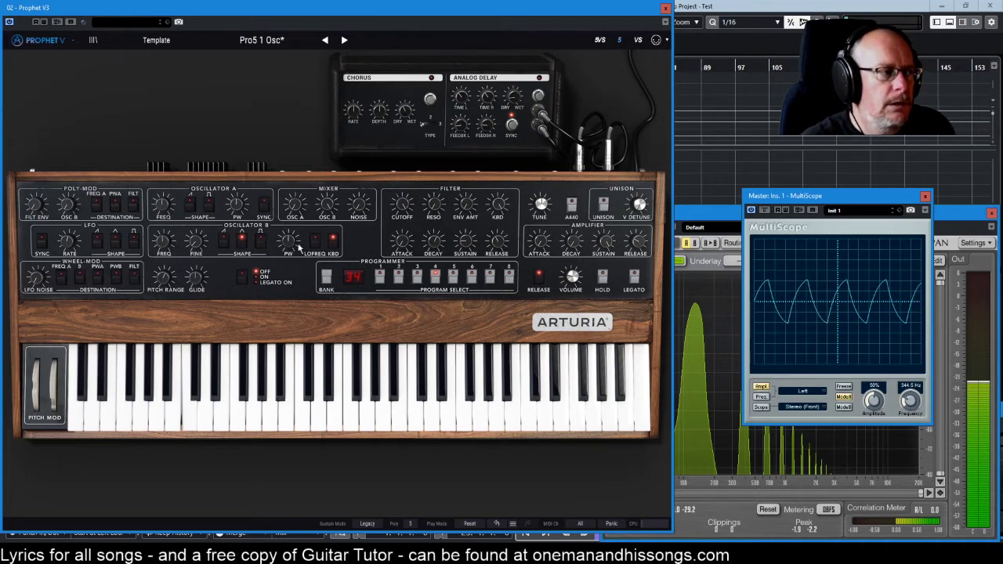
- Adjust Oscillator B's pulse width on the triangle, and enable its sawtooth and square shapes together with it
{"action": "mouse_move", "coordinate": [287, 242]}
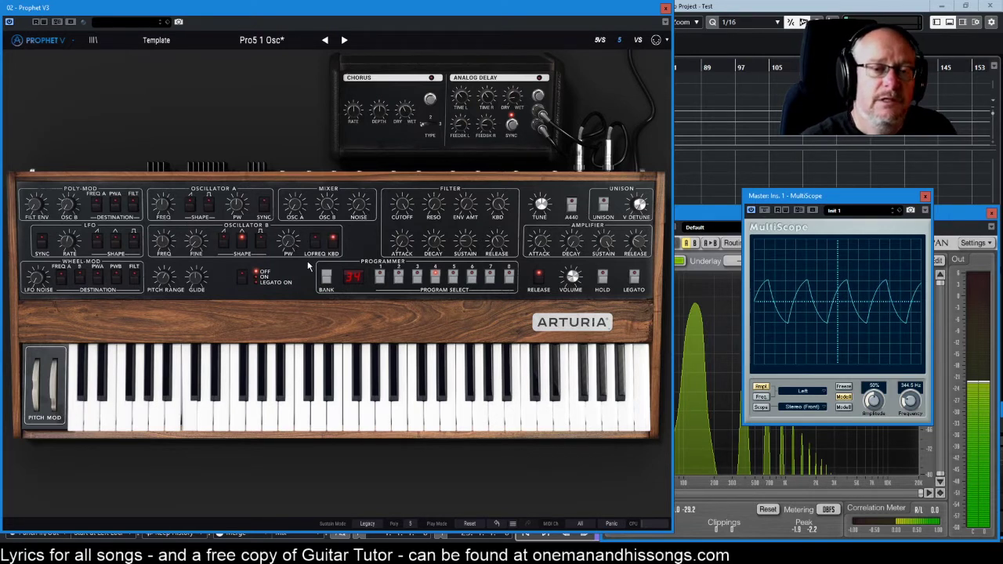
{"action": "left_click_drag", "start_coordinate": [287, 242], "coordinate": [287, 225]}
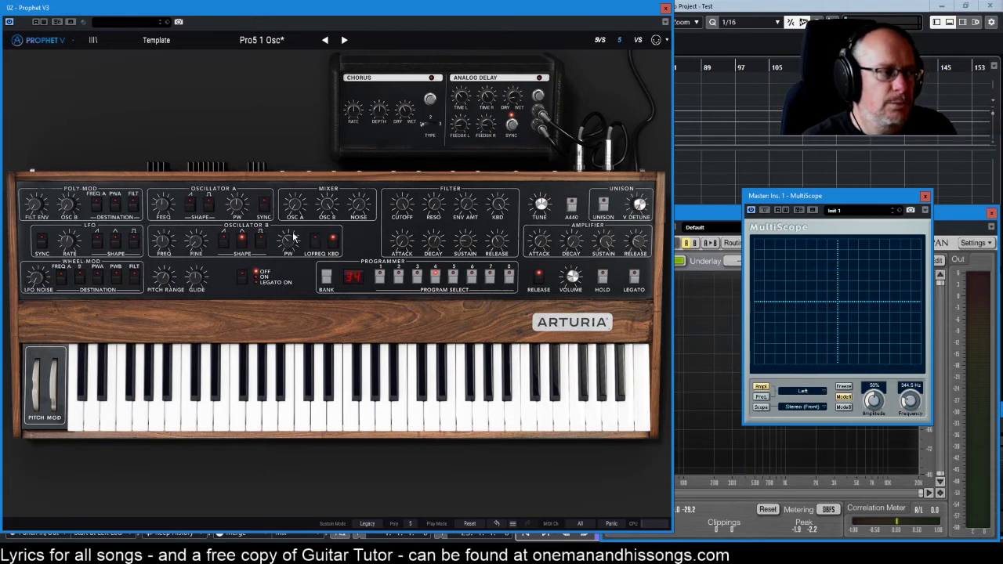
{"action": "mouse_move", "coordinate": [289, 246]}
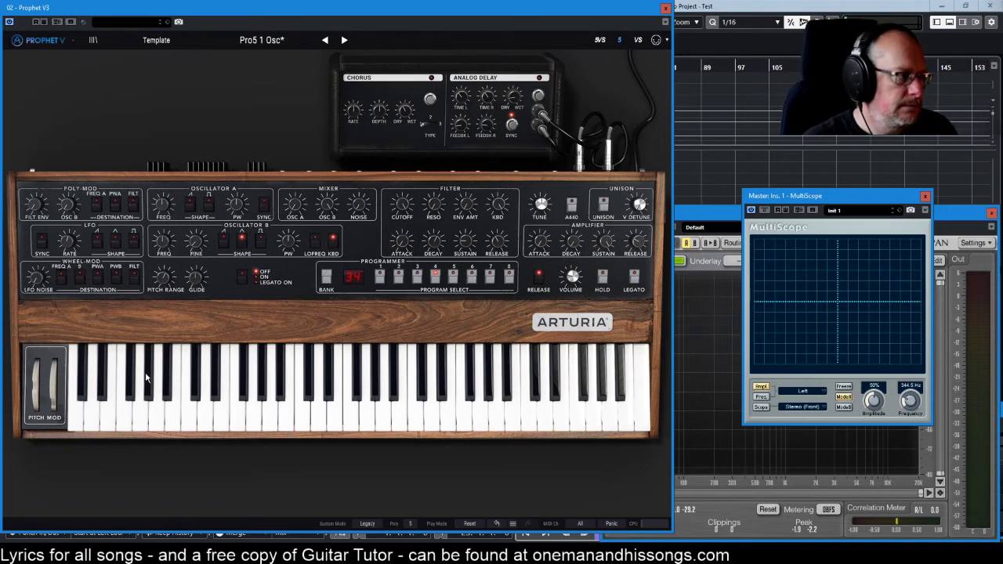
{"action": "left_click", "coordinate": [220, 244]}
{"action": "left_click", "coordinate": [260, 241]}
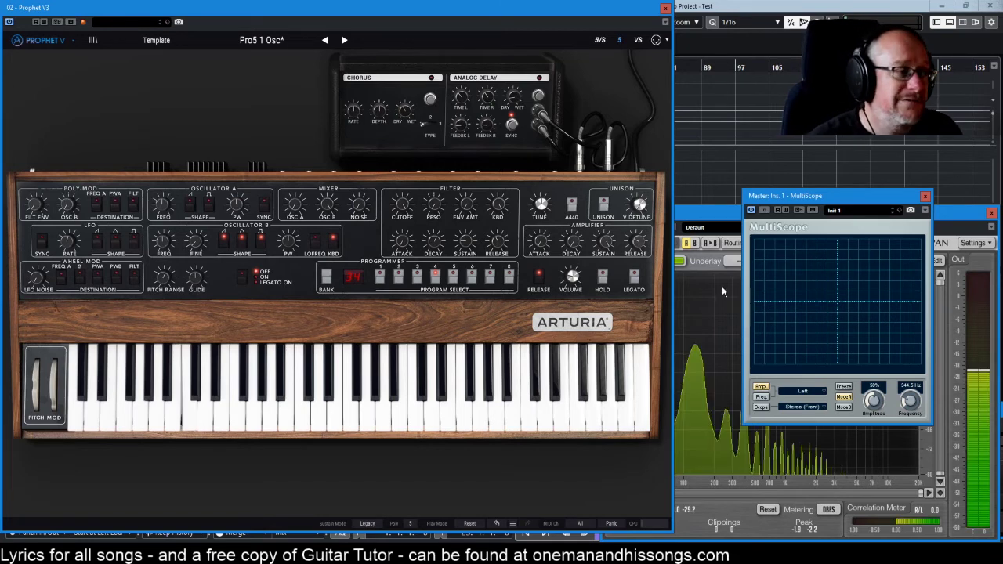
- Adjust Oscillator B's fine tuning with all shapes on, and set both oscillators to sawtooth only for a played note
{"action": "mouse_move", "coordinate": [197, 247]}
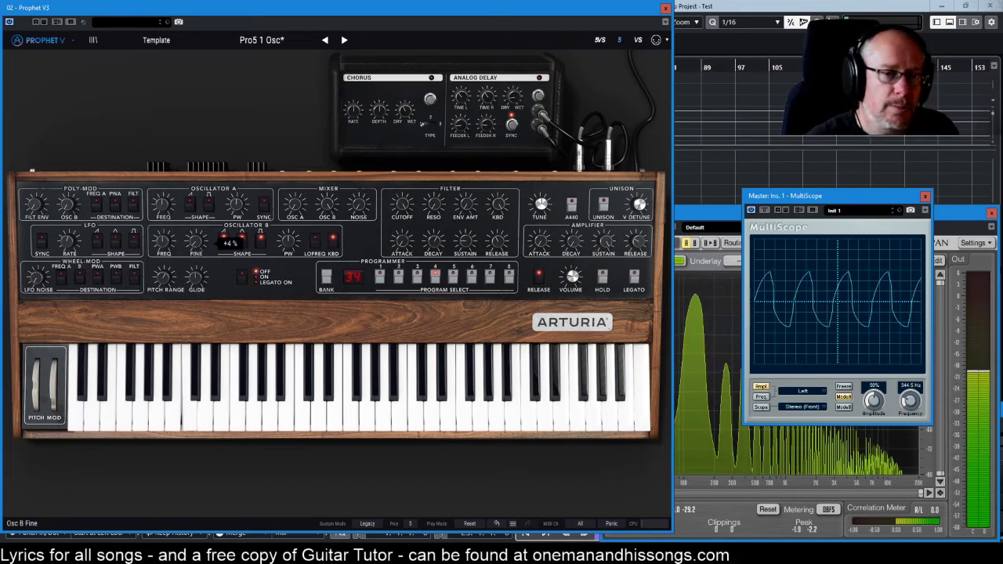
{"action": "left_click_drag", "start_coordinate": [197, 248], "coordinate": [197, 201]}
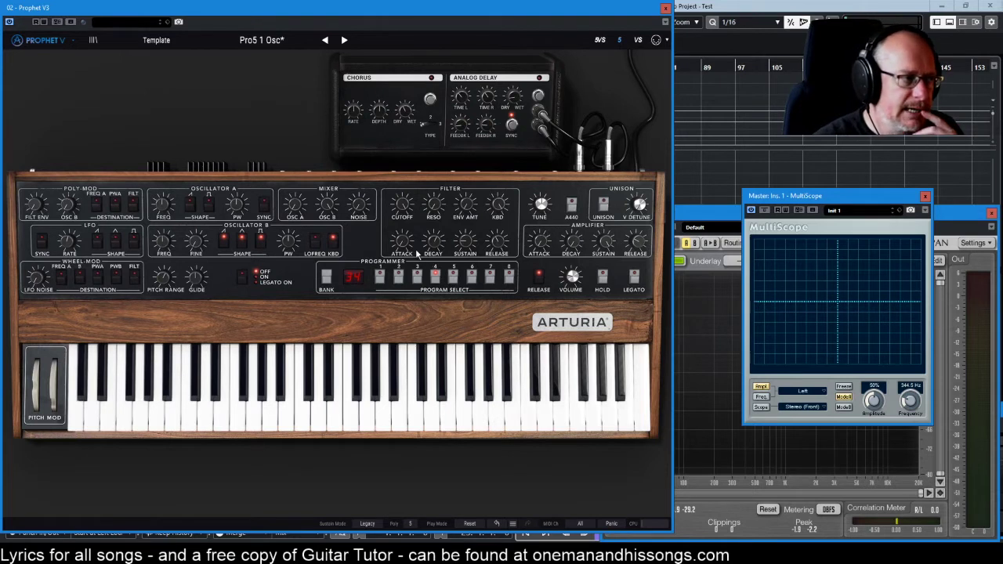
{"action": "left_click", "coordinate": [192, 203]}
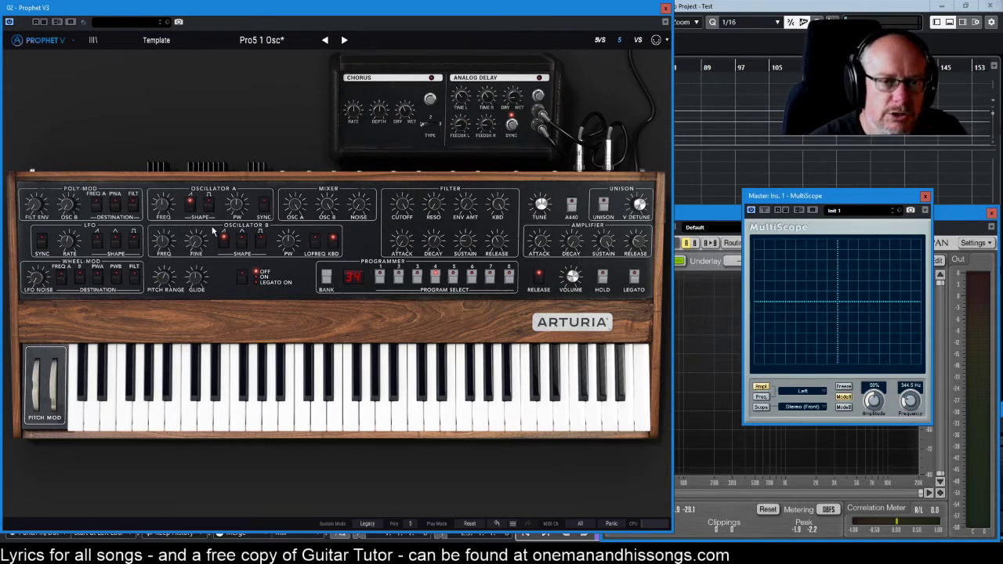
{"action": "mouse_move", "coordinate": [200, 245]}
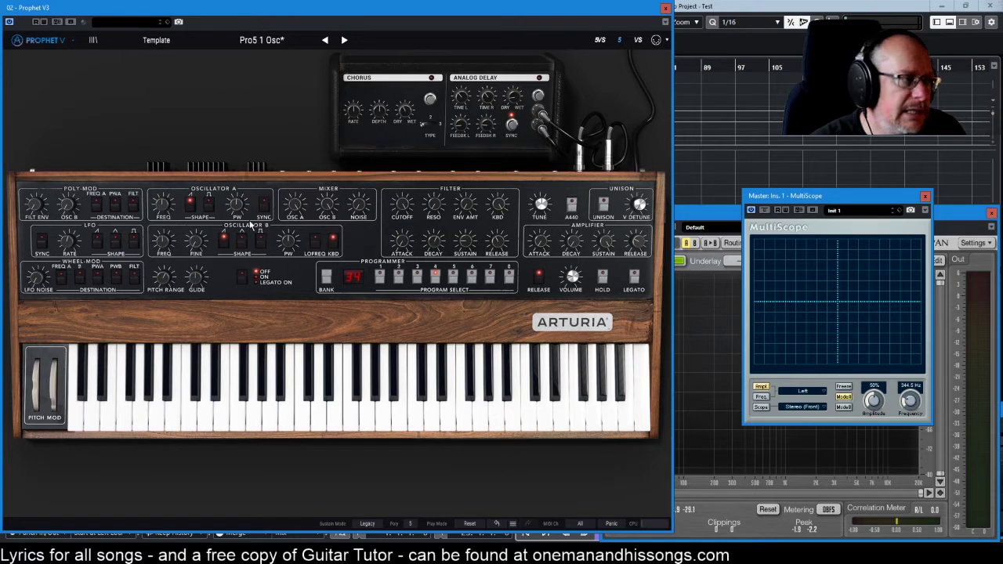
{"action": "left_click", "coordinate": [374, 365]}
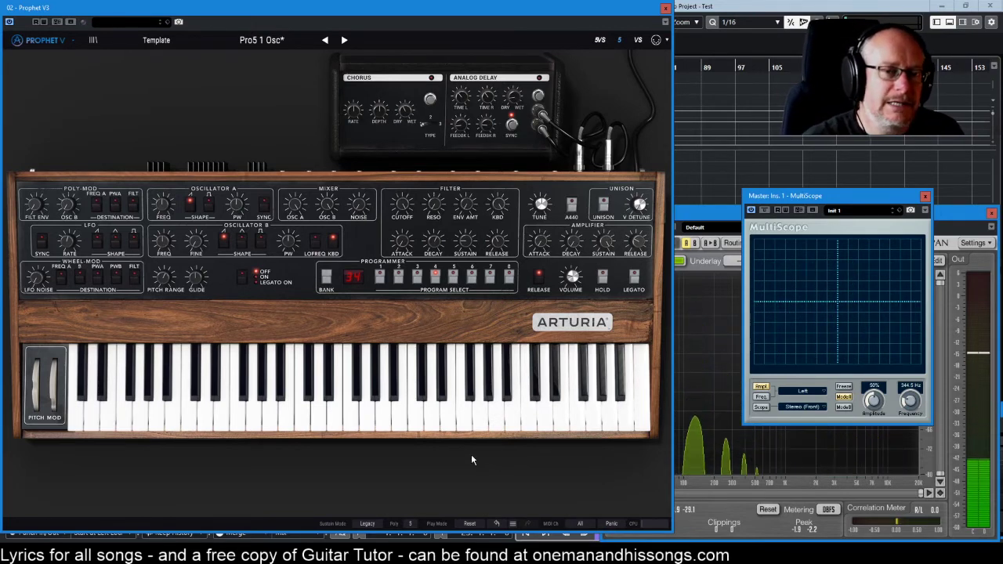
- Sweep Oscillator B's fine tuning up to +13% against Oscillator A's sawtooth and return it to +0%
{"action": "mouse_move", "coordinate": [196, 240]}
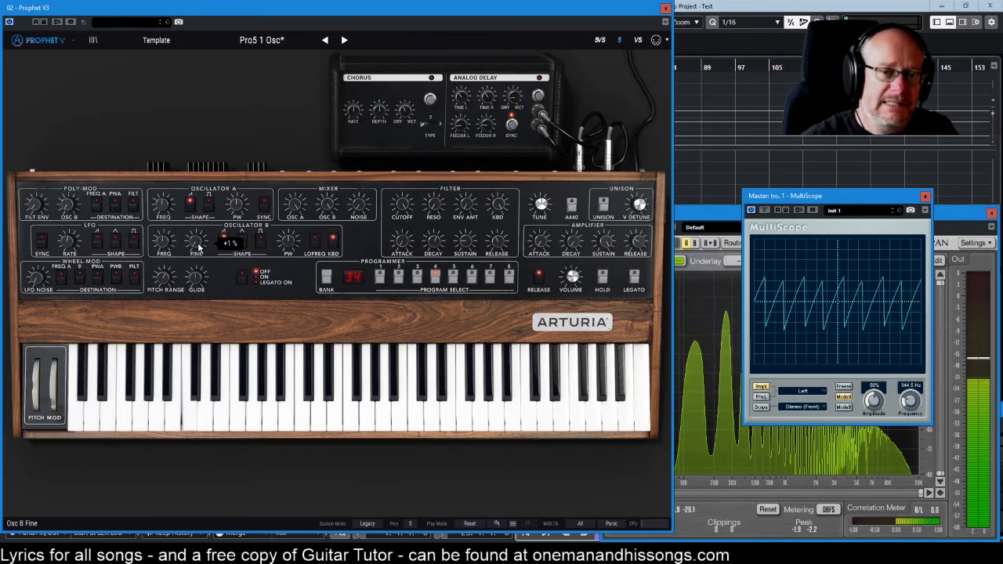
{"action": "left_click_drag", "start_coordinate": [196, 247], "coordinate": [196, 229]}
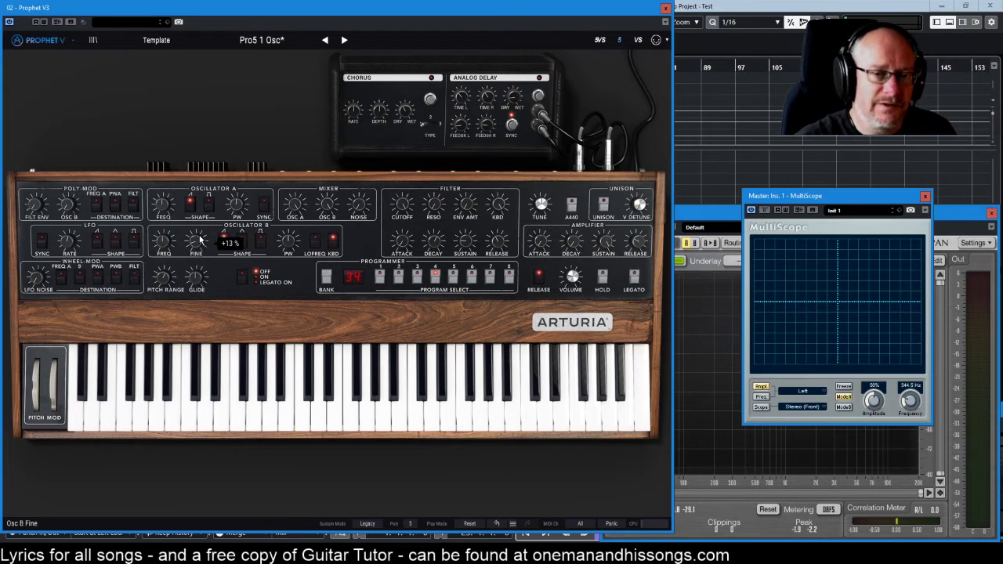
{"action": "left_click_drag", "start_coordinate": [196, 236], "coordinate": [200, 245]}
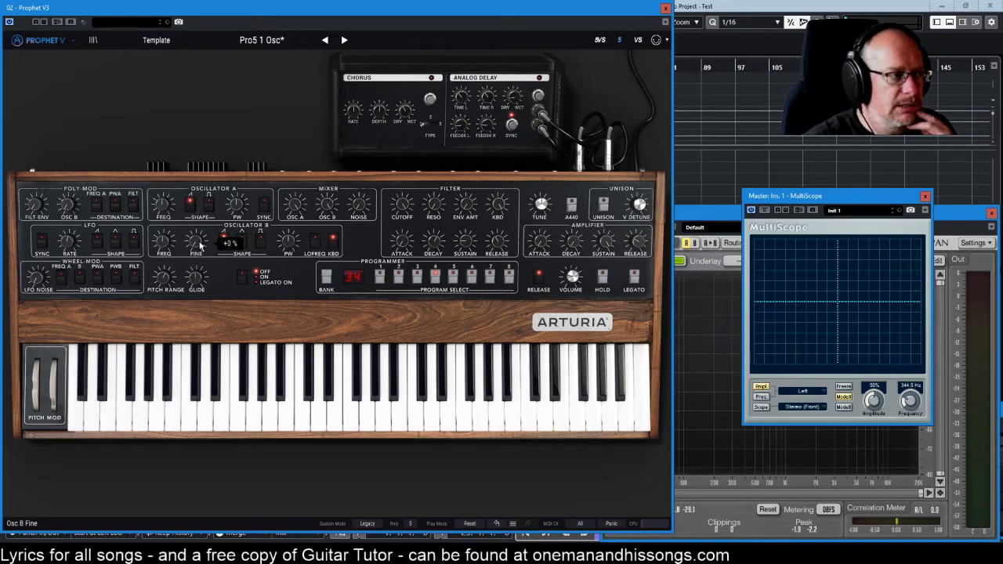
- Enable Oscillator A's sync and raise its frequency through +2 and +3 semitones while playing a note
{"action": "left_click", "coordinate": [267, 207]}
{"action": "left_click", "coordinate": [188, 384]}
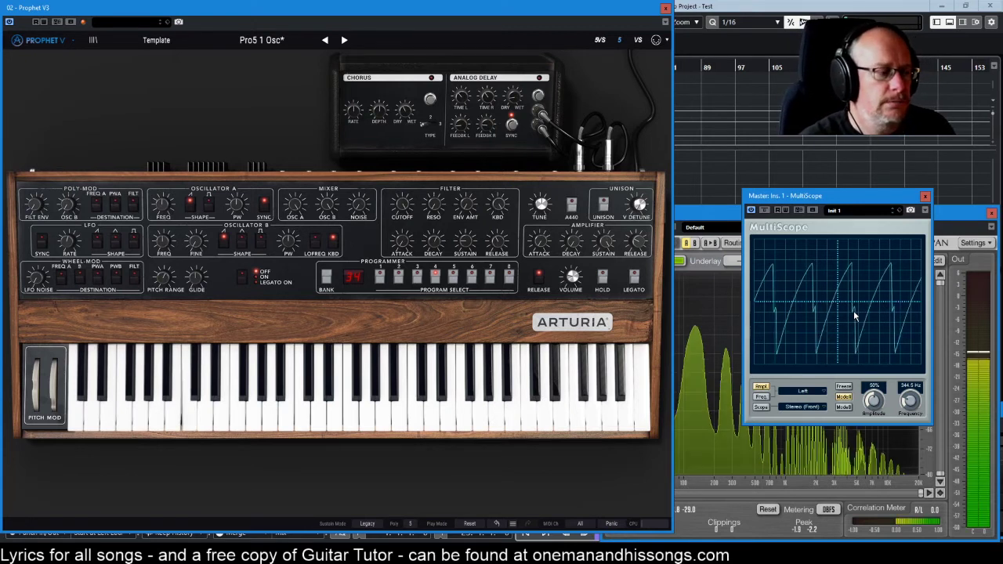
{"action": "mouse_move", "coordinate": [160, 206]}
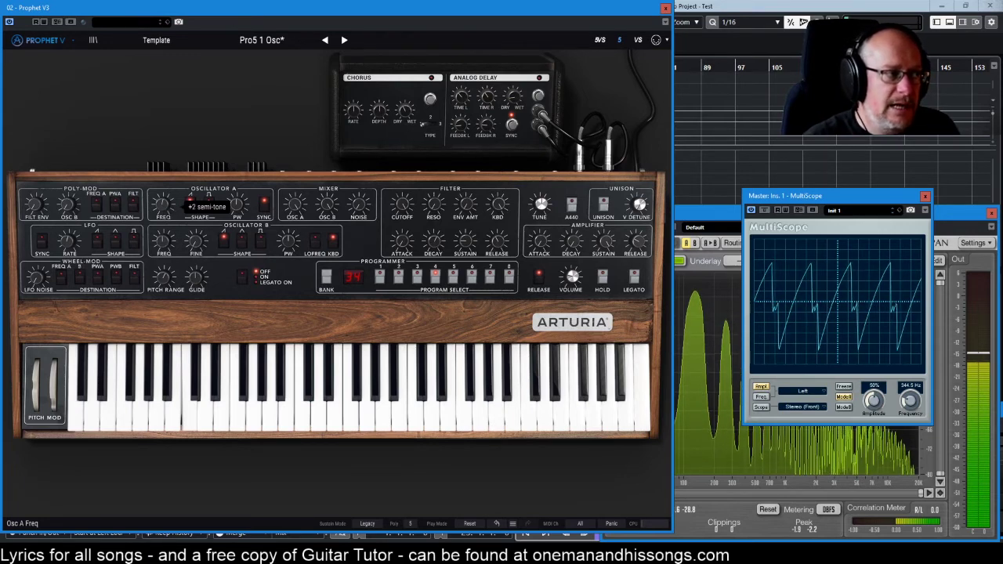
{"action": "scroll", "coordinate": [163, 204], "scroll_direction": "up", "scroll_amount": 2}
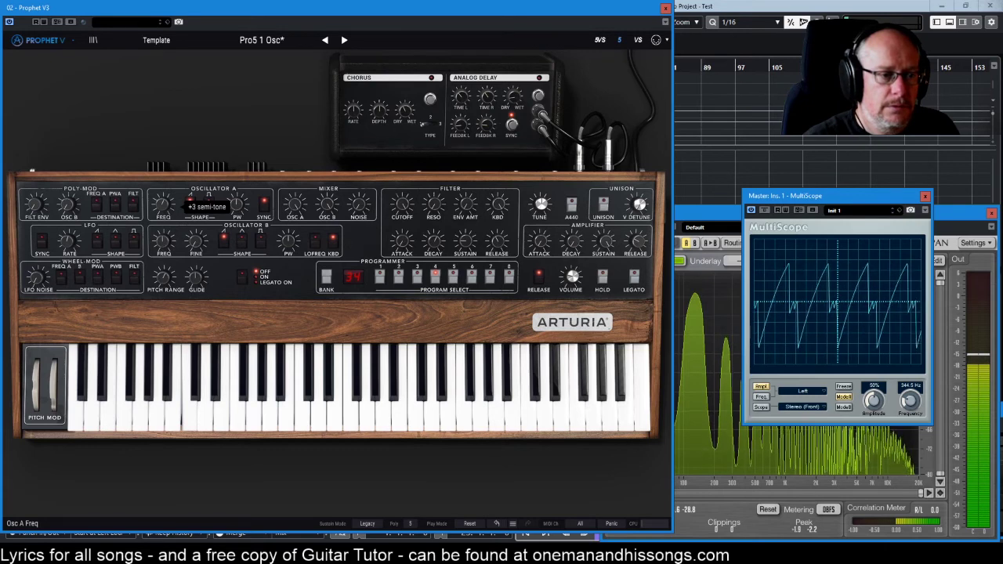
{"action": "scroll", "coordinate": [163, 204], "scroll_direction": "up", "scroll_amount": 2}
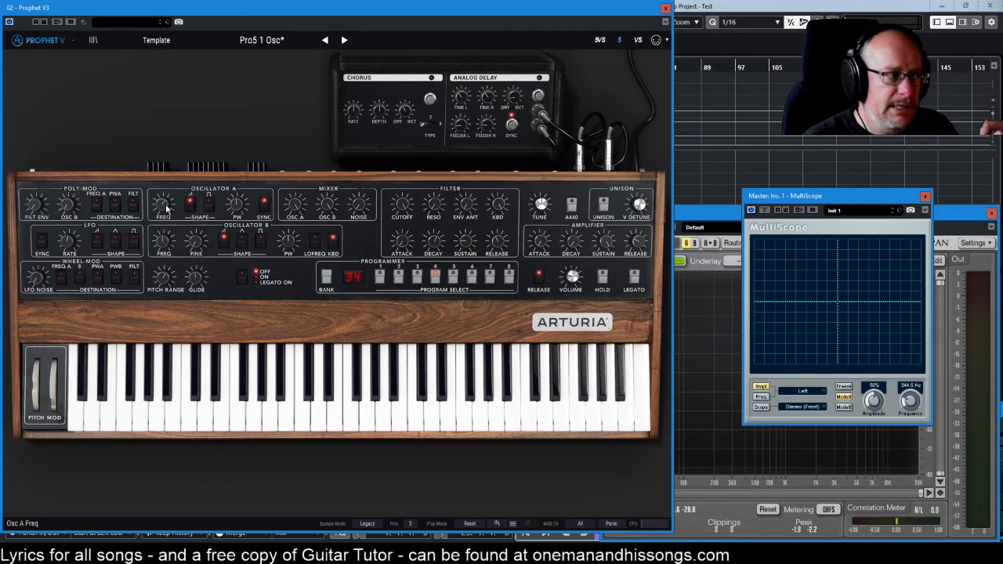
{"action": "mouse_move", "coordinate": [166, 208]}
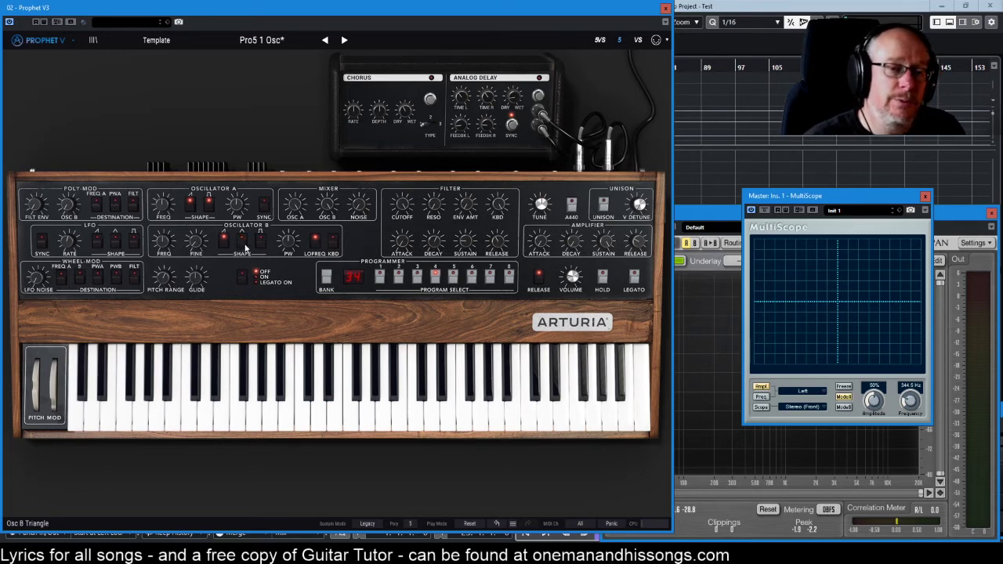
- Switch Oscillator B to triangle in low-frequency mode and sweep its frequency, going down to +0 semitones
{"action": "left_click", "coordinate": [242, 245]}
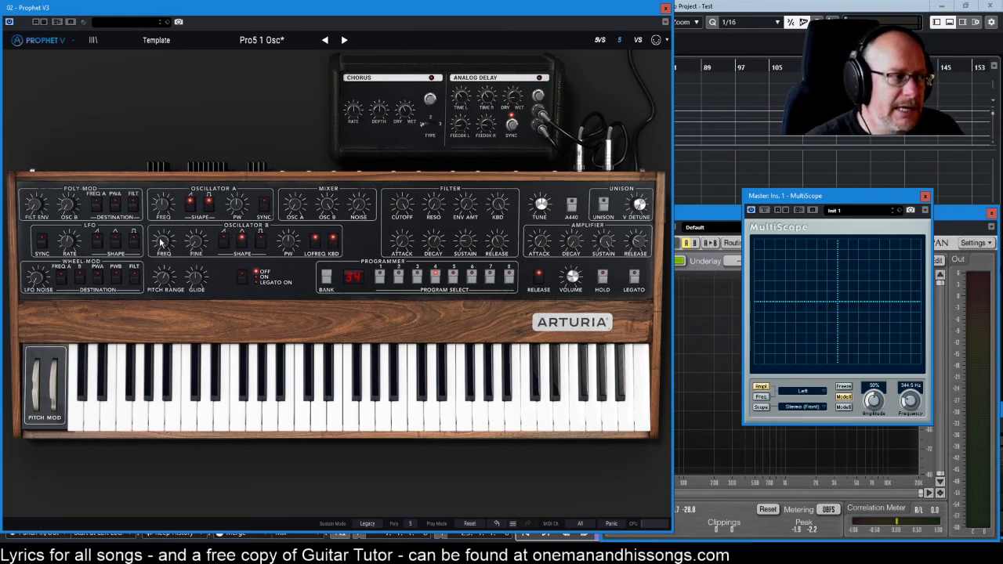
{"action": "left_click", "coordinate": [313, 240]}
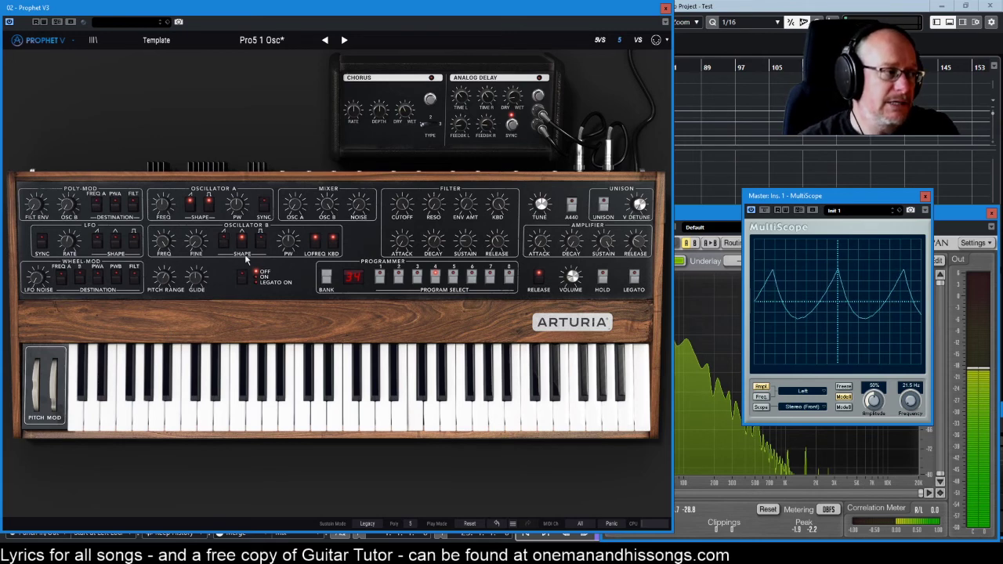
{"action": "left_click_drag", "start_coordinate": [164, 242], "coordinate": [164, 256]}
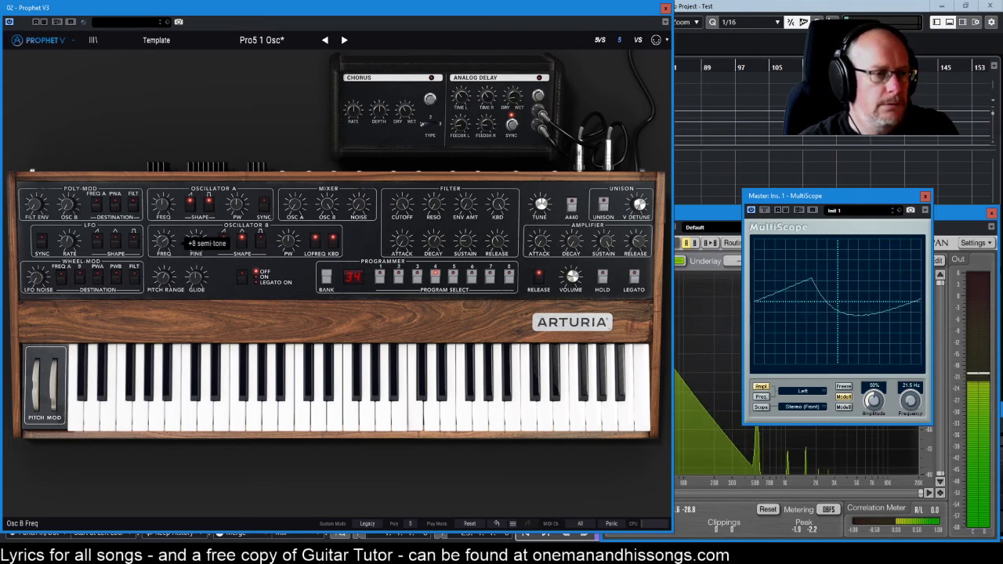
{"action": "left_click_drag", "start_coordinate": [164, 241], "coordinate": [164, 254]}
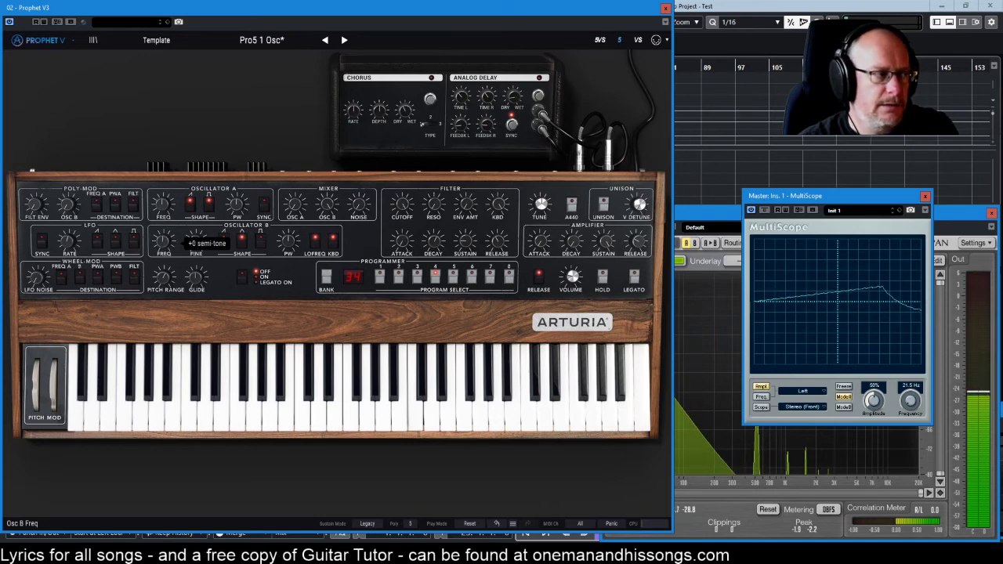
{"action": "mouse_move", "coordinate": [164, 254]}
{"action": "left_mouse_down"}
{"action": "mouse_move", "coordinate": [164, 286]}
{"action": "mouse_move", "coordinate": [170, 239]}
{"action": "left_mouse_up"}
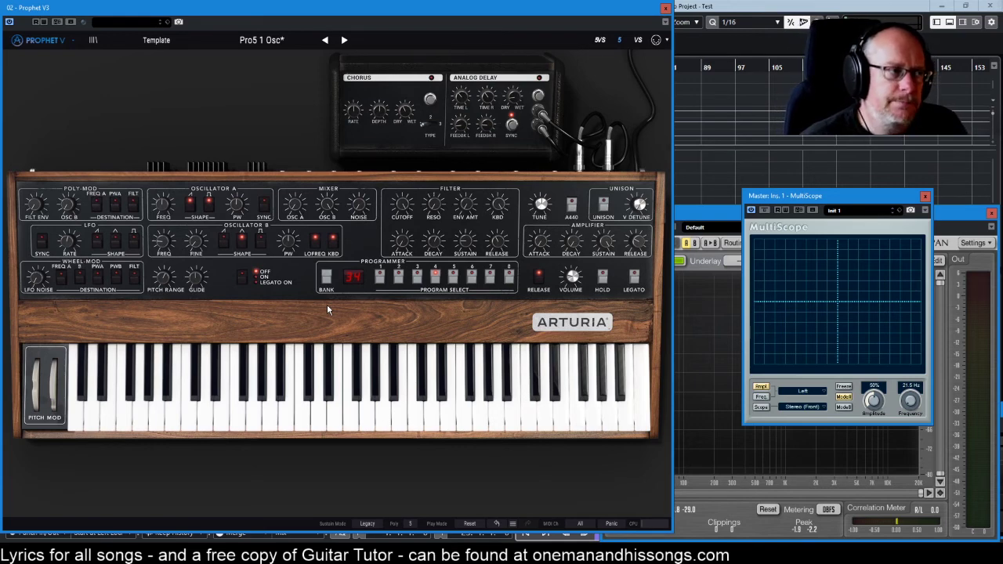
- Turn off Oscillator B's low-frequency mode and balance the mixer, with Oscillator A at 0.64 and noise at 0.01
{"action": "left_click", "coordinate": [316, 238]}
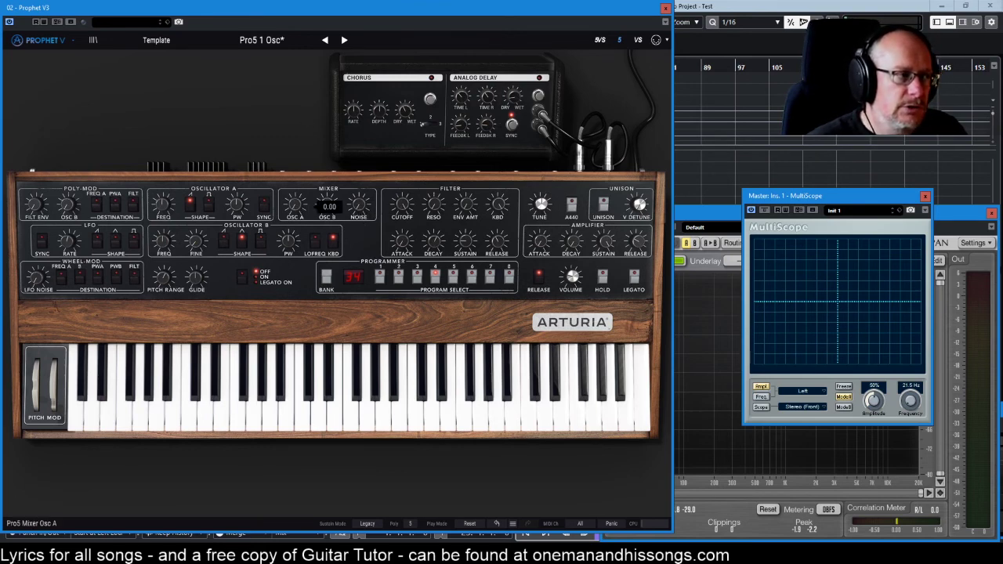
{"action": "left_click", "coordinate": [357, 208]}
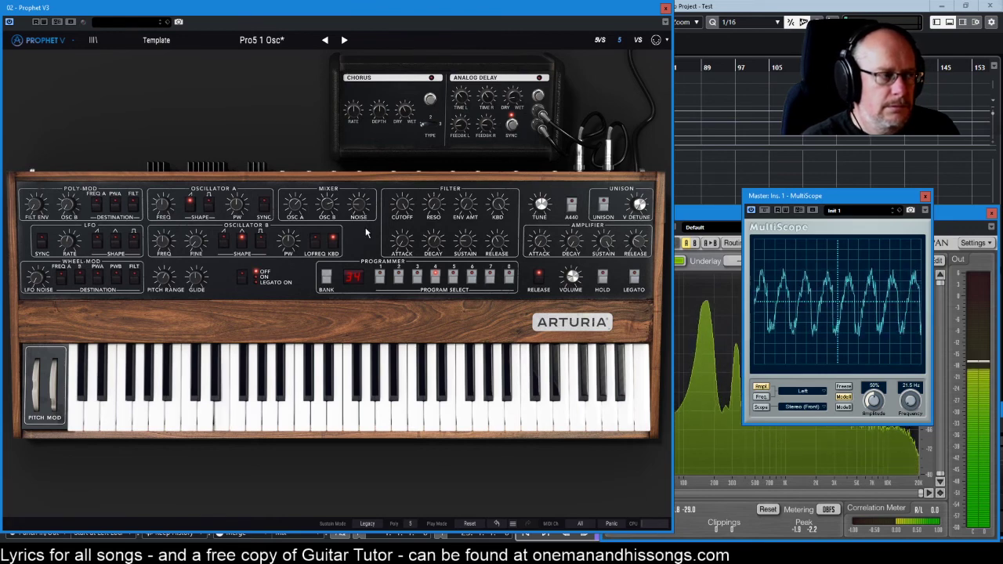
{"action": "left_click_drag", "start_coordinate": [358, 205], "coordinate": [357, 230]}
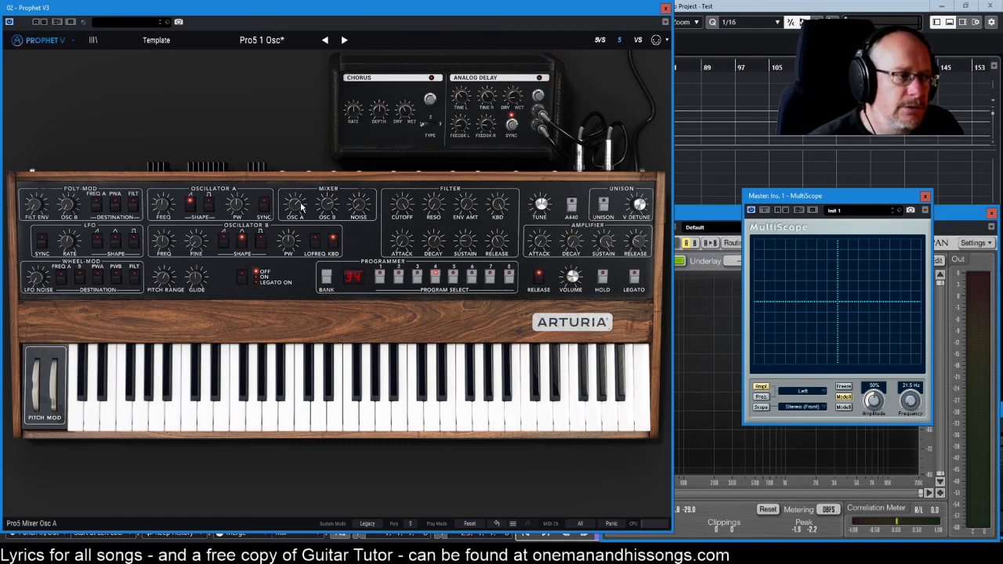
{"action": "mouse_move", "coordinate": [295, 206]}
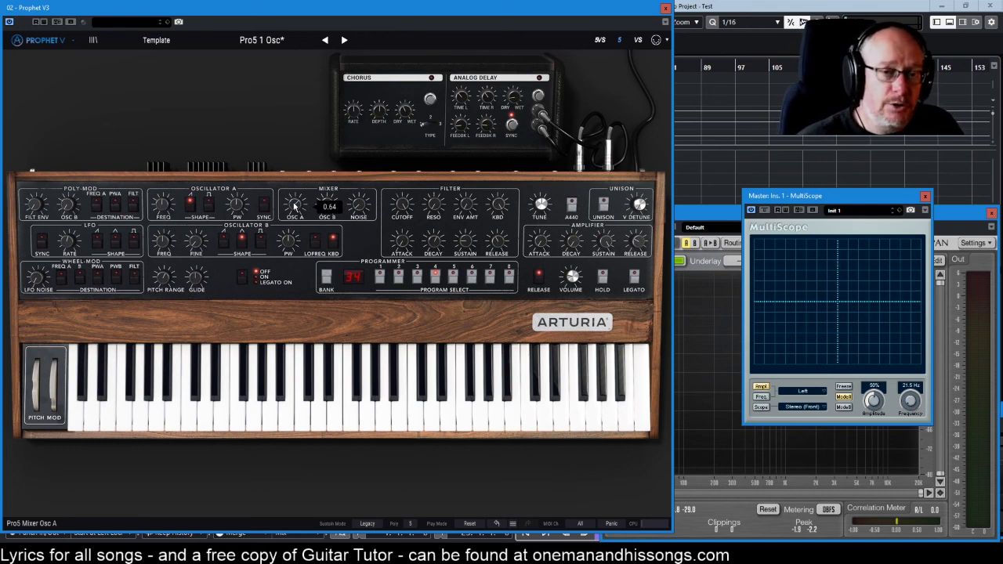
{"action": "mouse_move", "coordinate": [362, 208]}
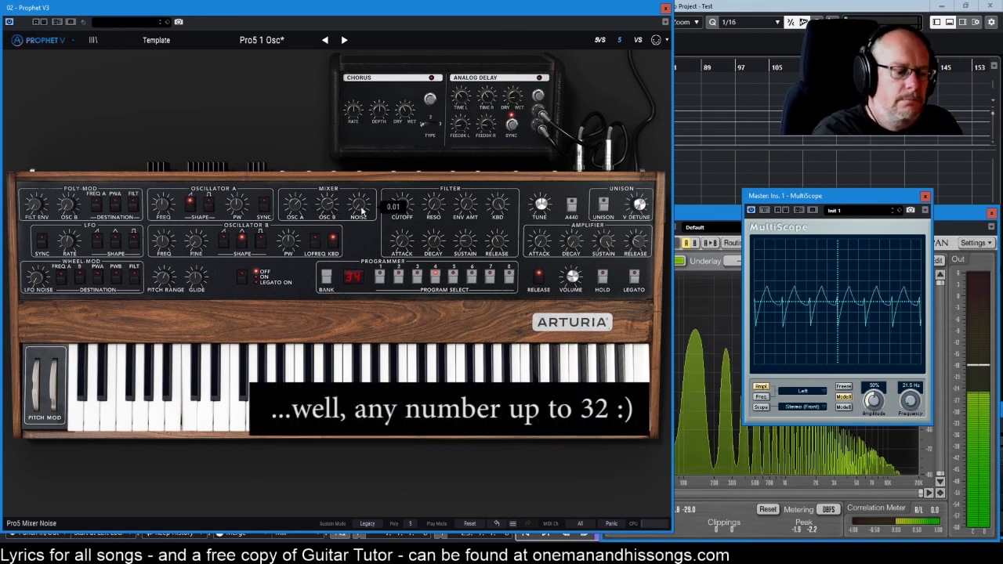